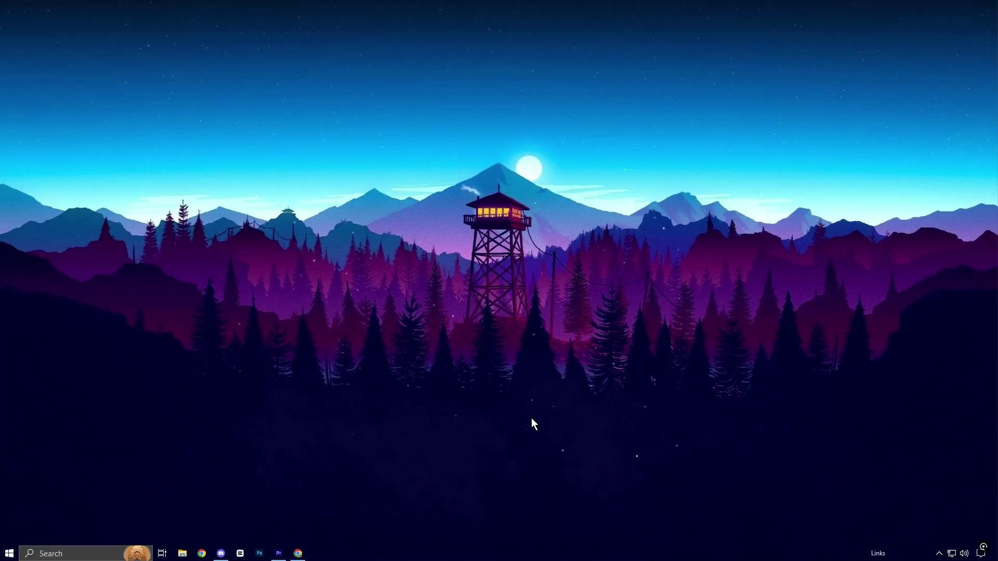
Launch Task Manager from the taskbar menu and show the CPU performance graphs.
right_click(584, 553)
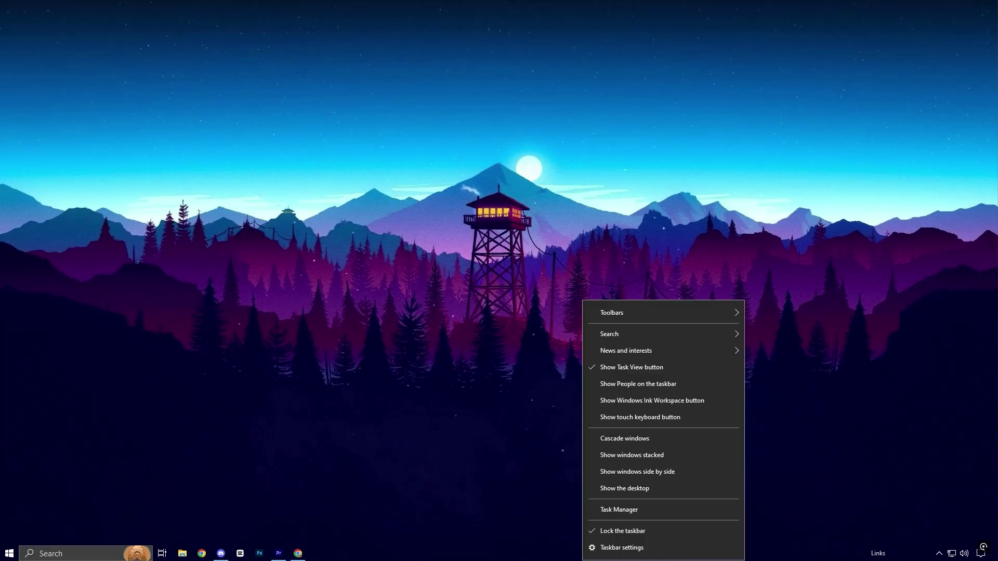
click(607, 514)
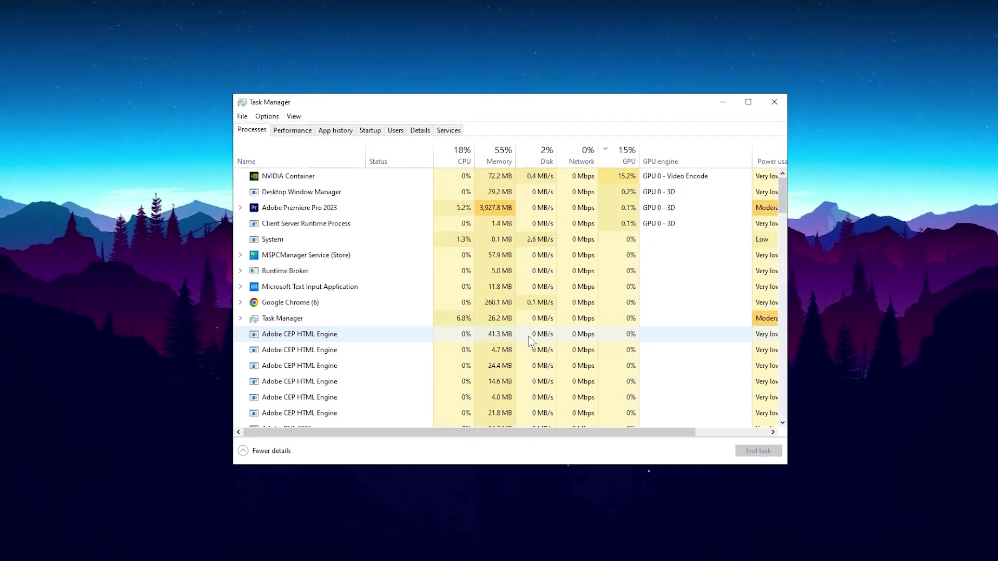
click(312, 136)
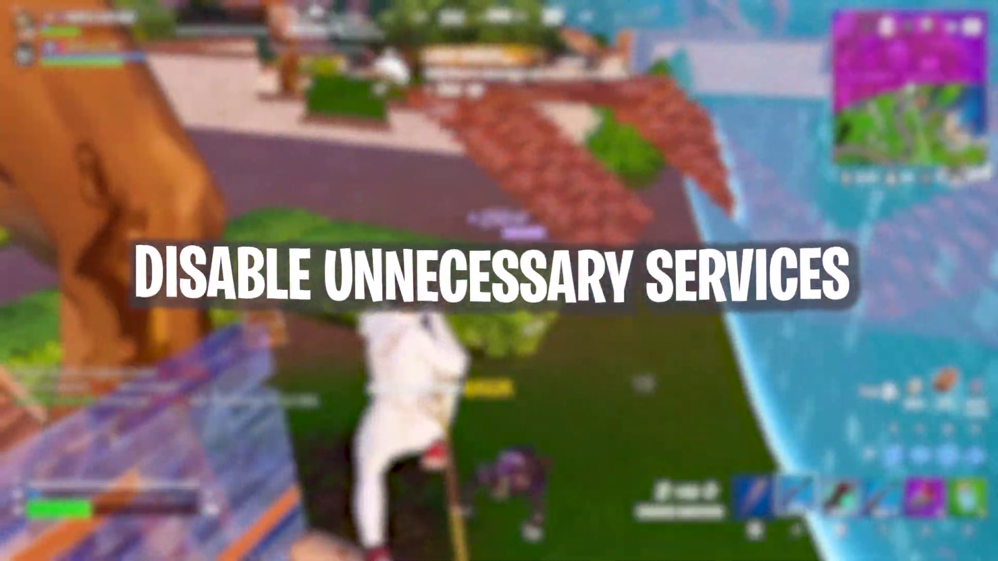
Search Windows for 'servi' and open the Services console.
key(super)
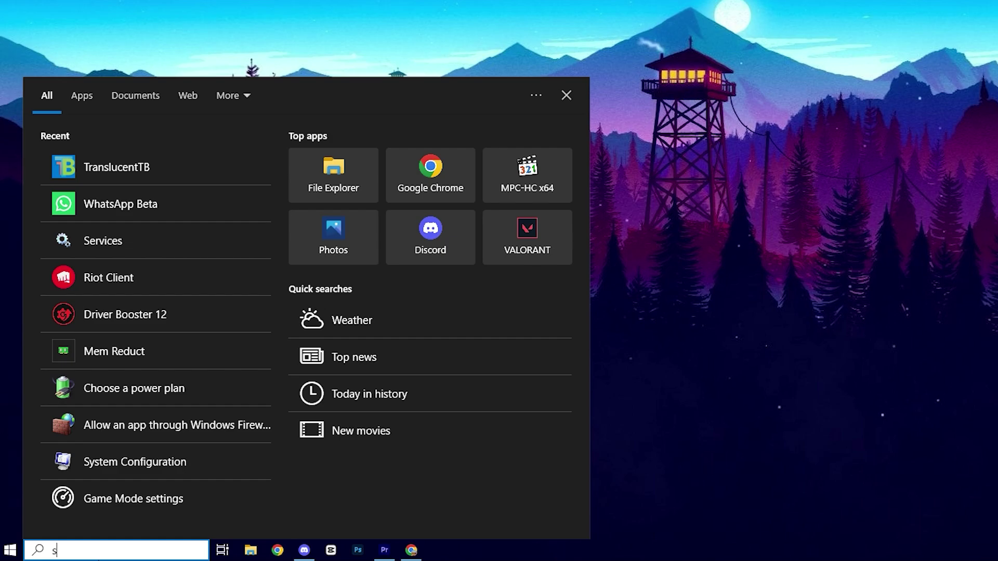
text(serv)
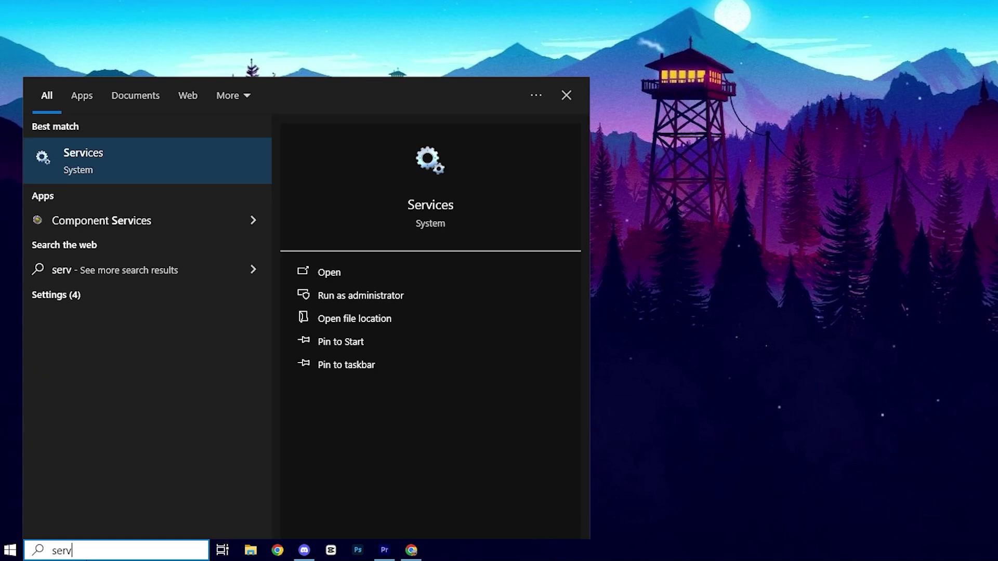
text(i)
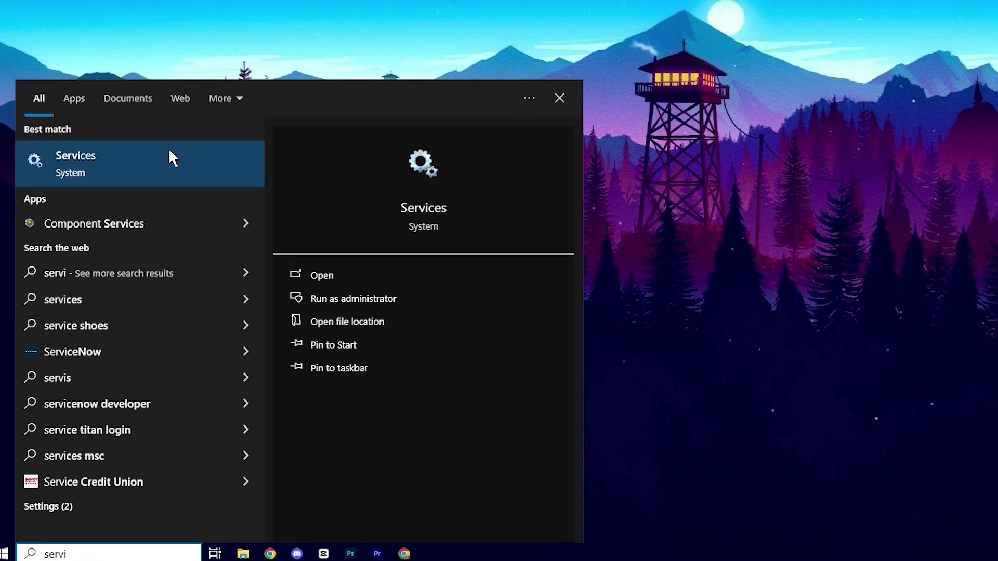
click(169, 152)
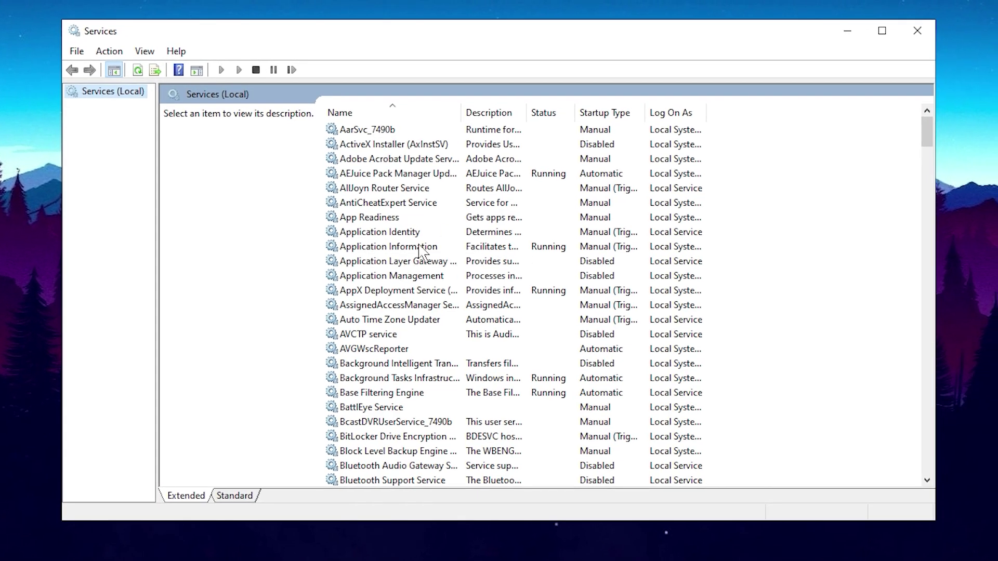
Set AssignedAccessManager Service's startup type to Disabled and apply it.
click(407, 306)
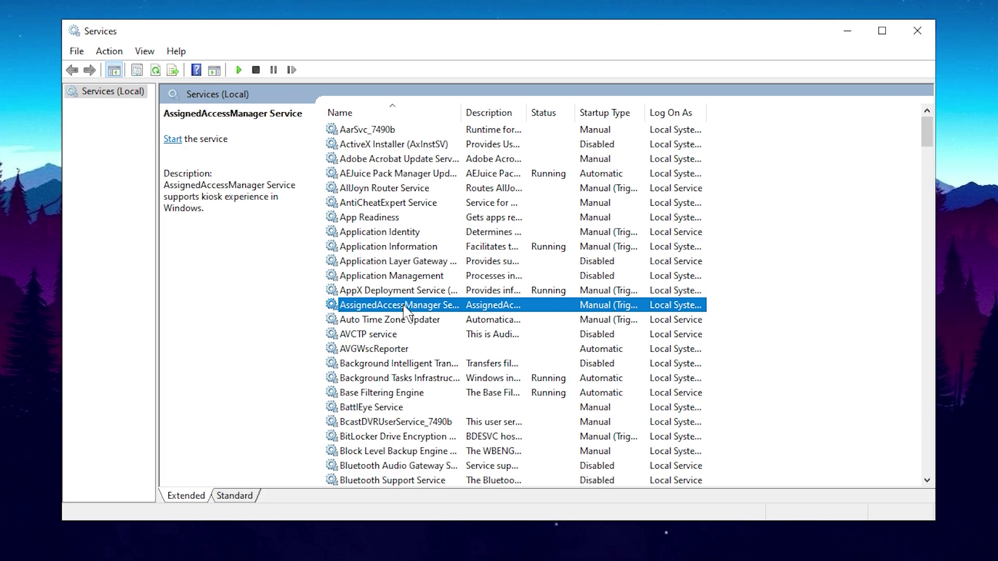
right_click(422, 311)
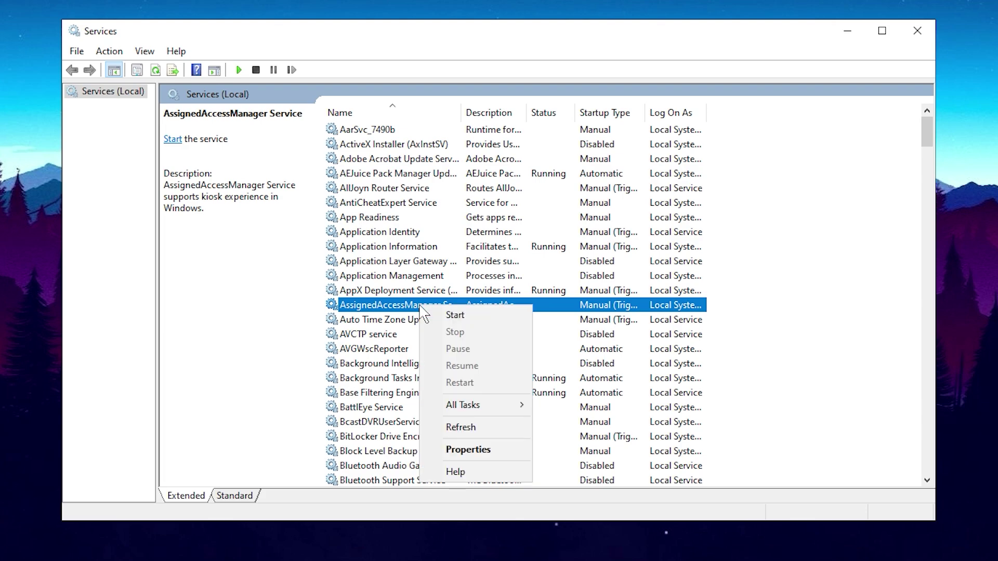
click(471, 451)
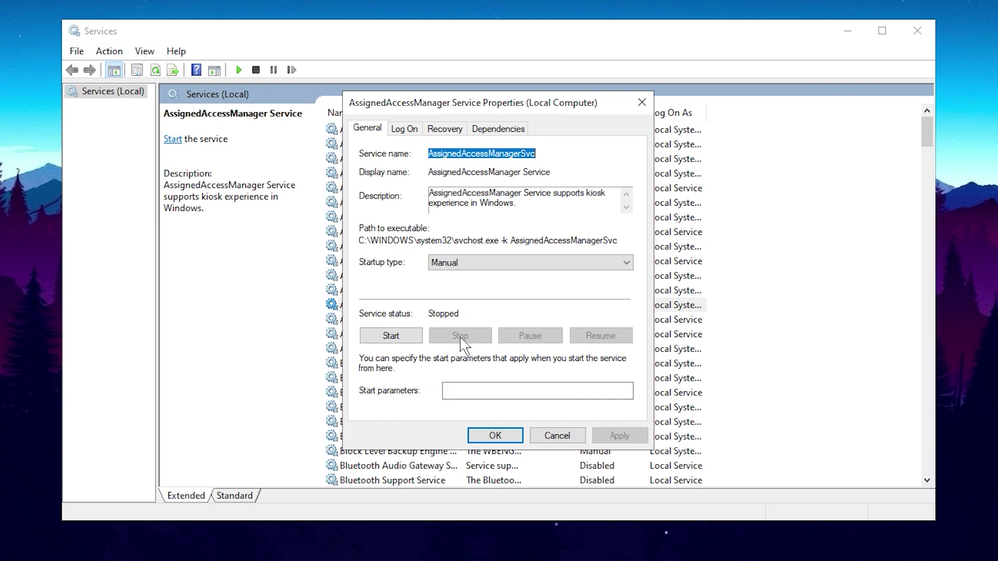
click(530, 263)
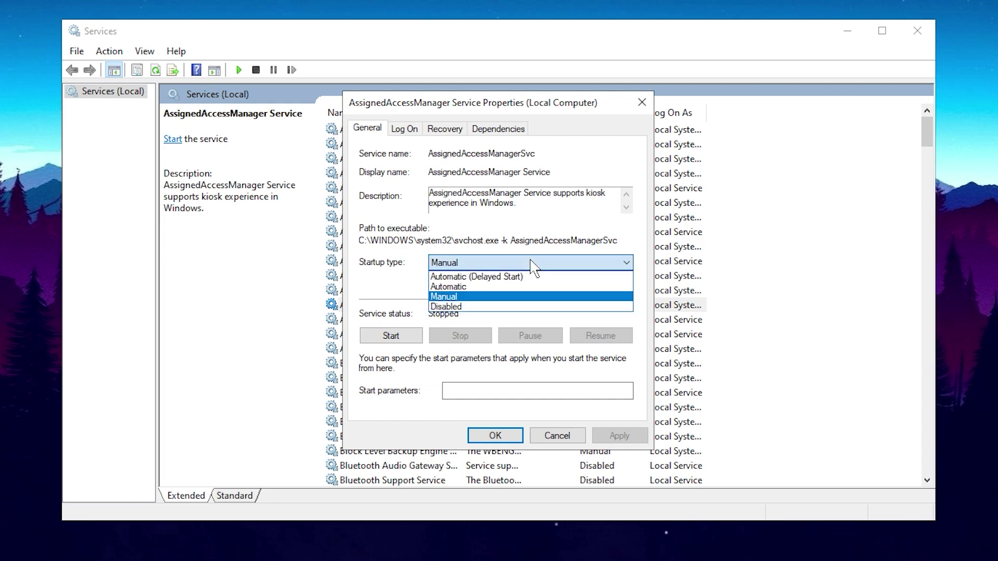
click(451, 308)
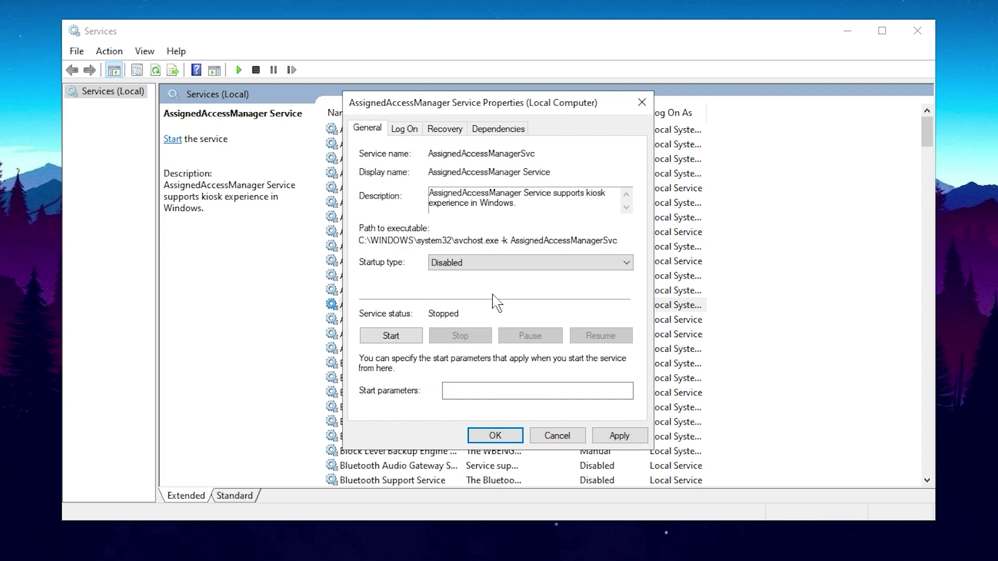
click(613, 436)
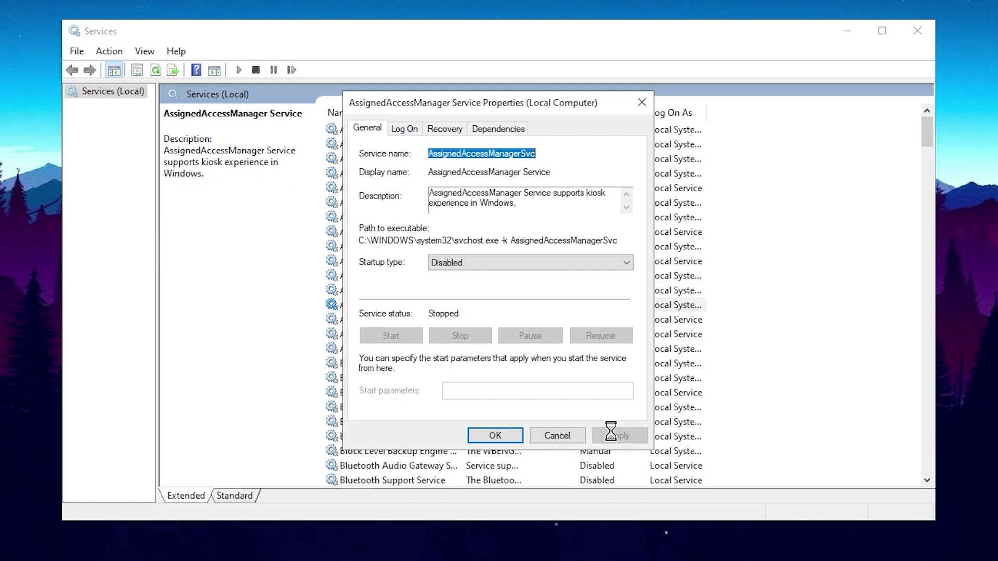
click(495, 436)
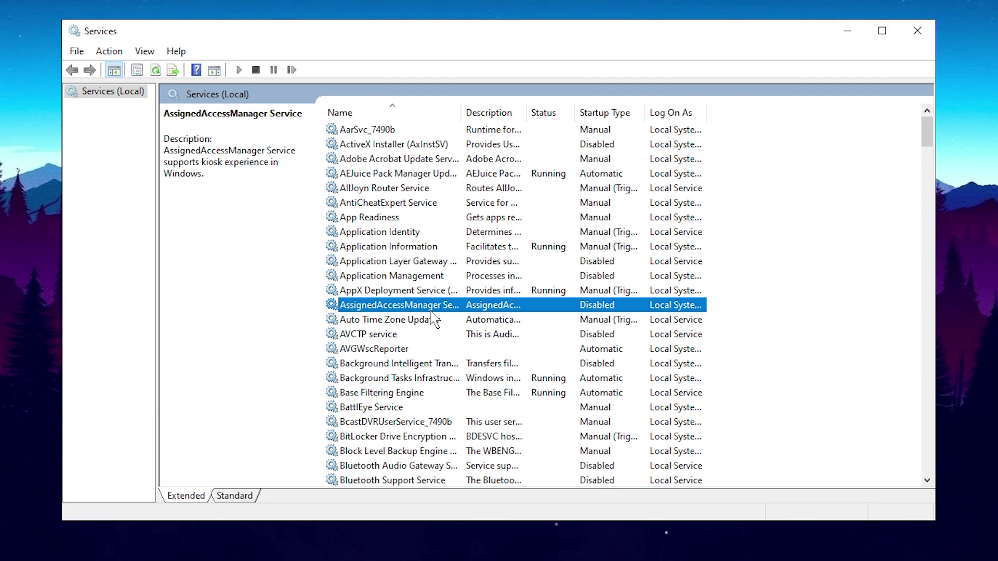
Set BitLocker Drive Encryption Service's startup type to Disabled and apply it.
scroll(435, 320, down, 5)
click(397, 234)
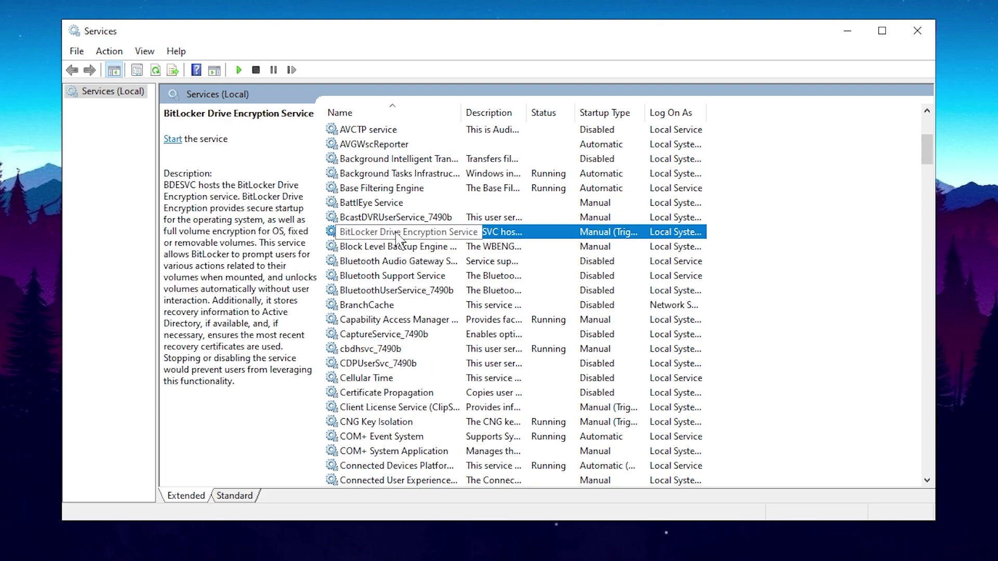
right_click(408, 234)
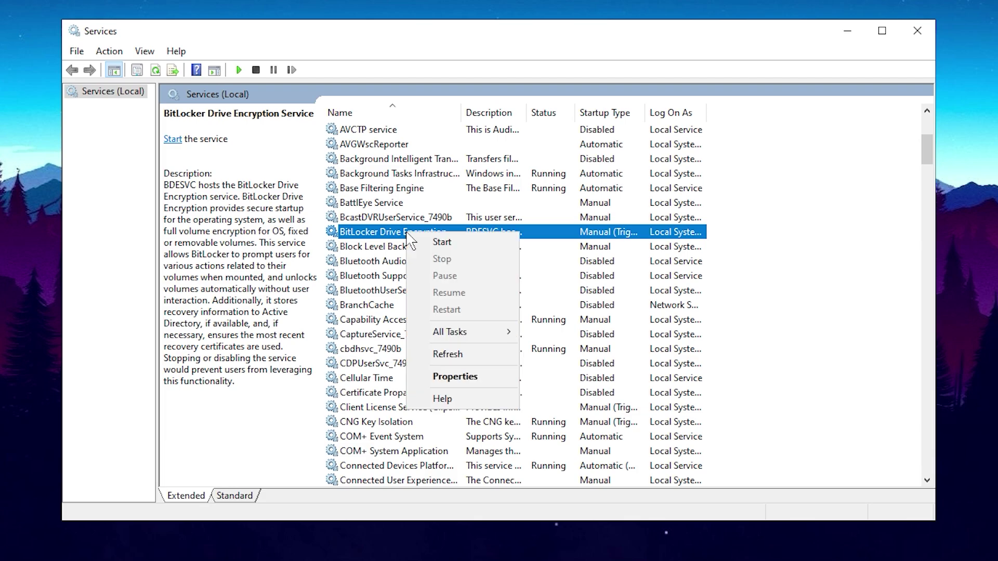
click(445, 378)
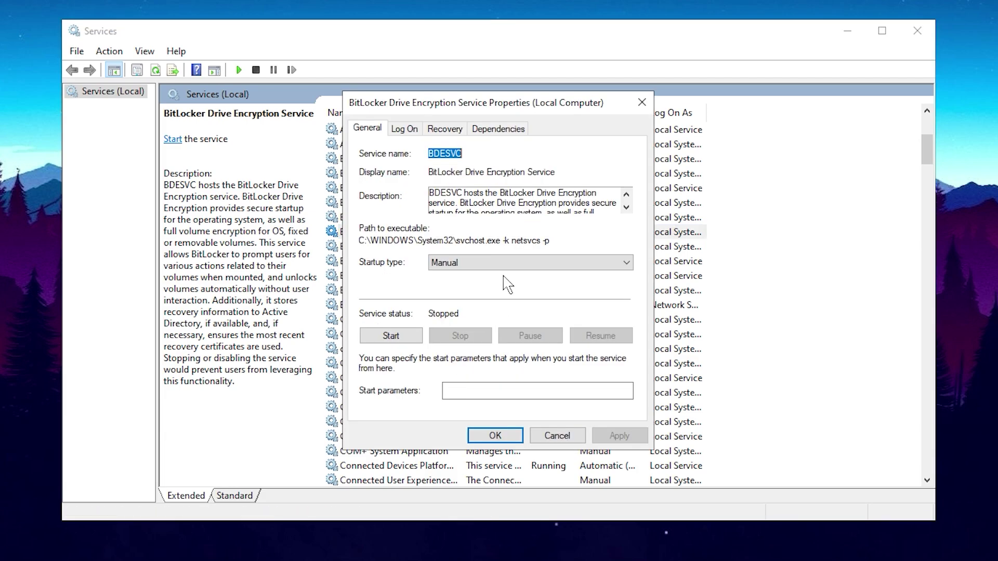
click(499, 264)
click(452, 306)
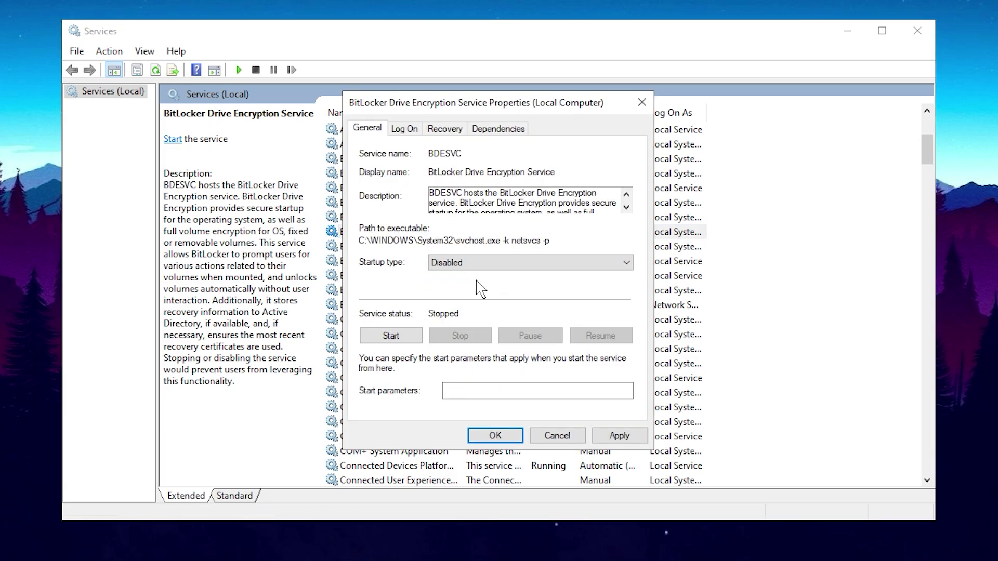
click(613, 437)
click(496, 436)
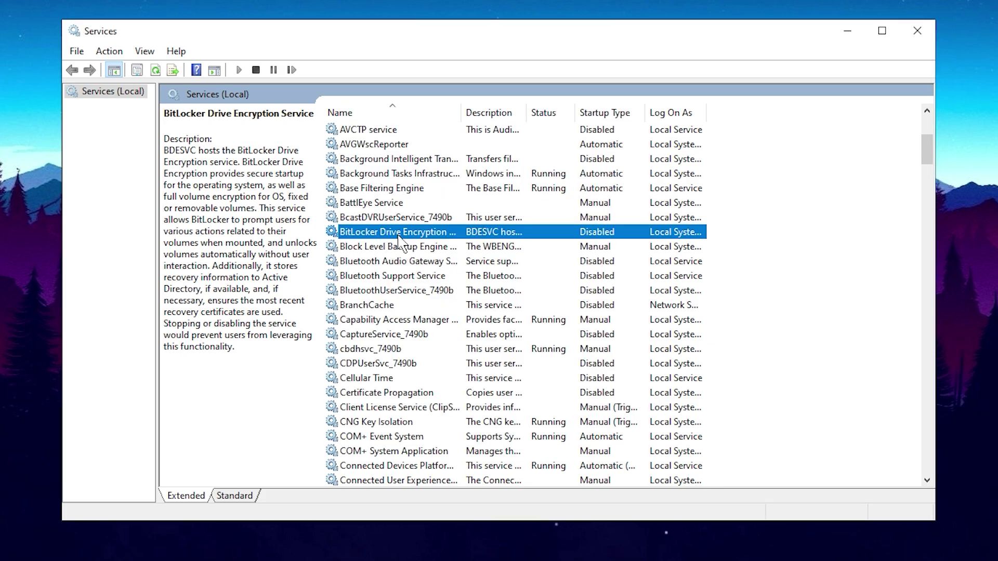
Check Bluetooth Support Service's properties and close them without changes.
click(392, 280)
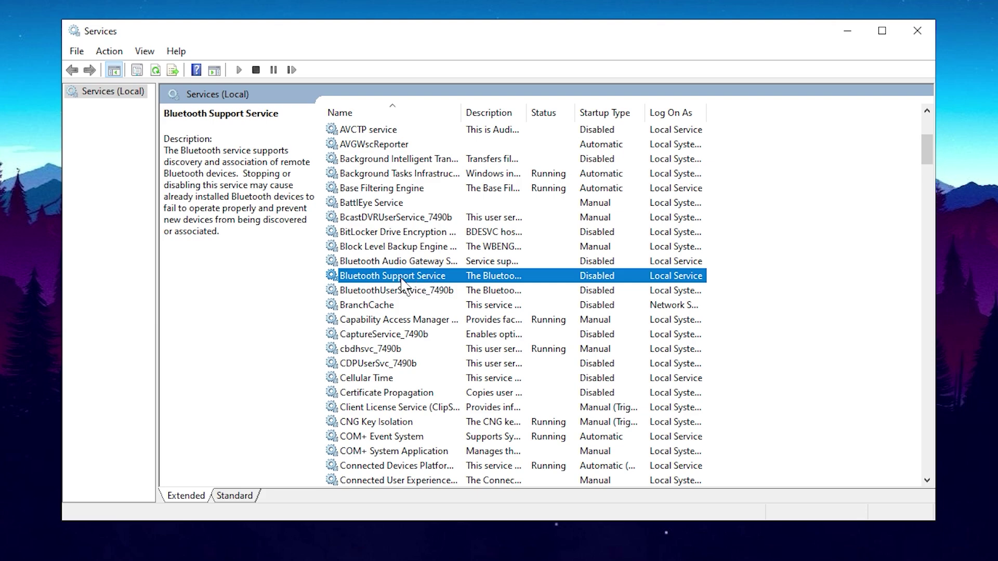
right_click(406, 281)
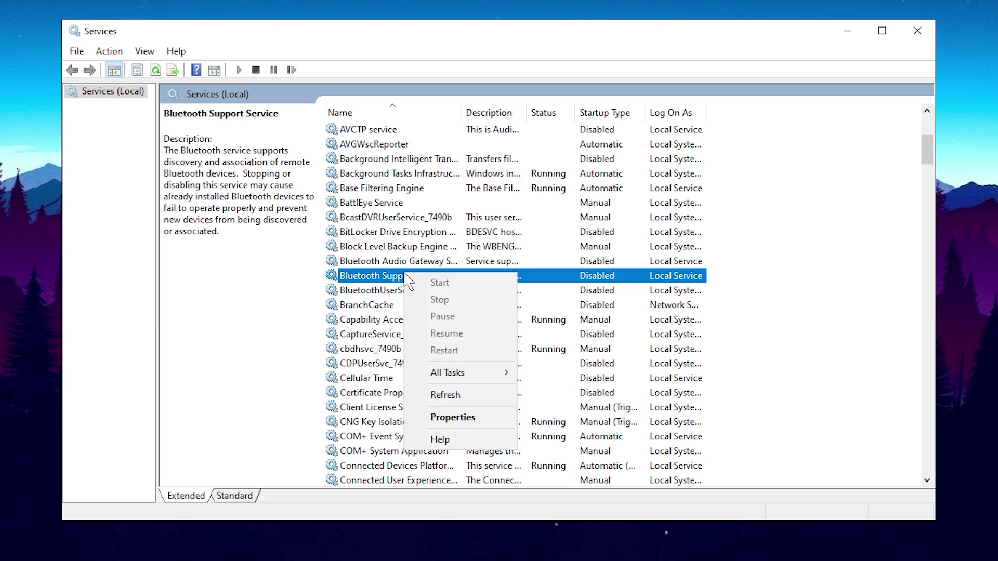
click(448, 416)
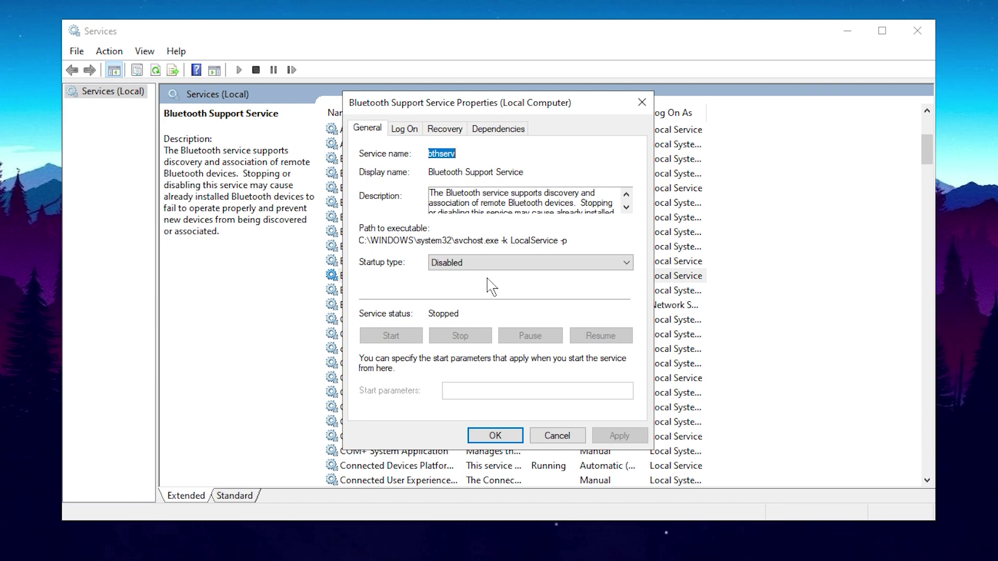
key(Escape)
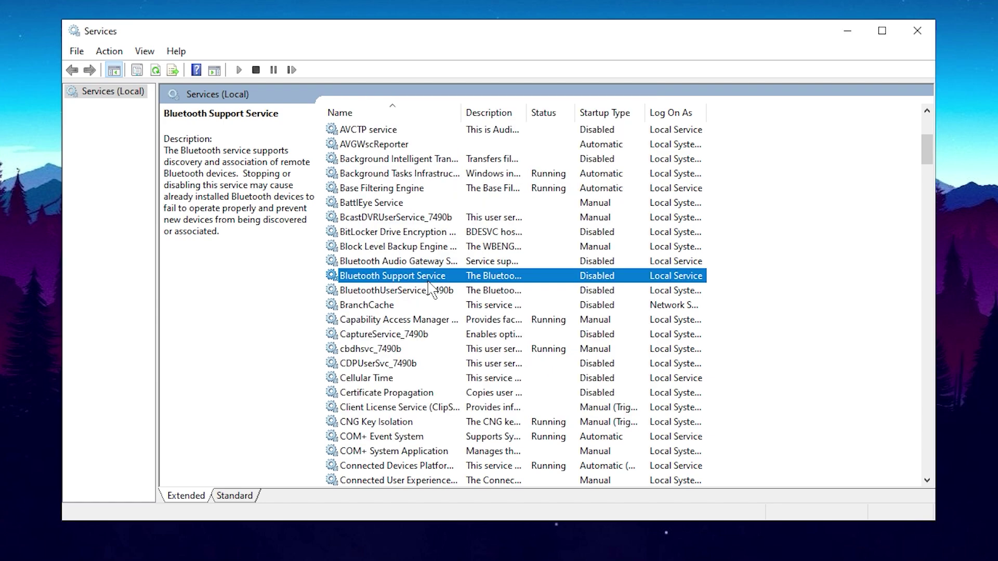
Set Connected User Experiences and Telemetry's startup type to Disabled and apply it.
scroll(431, 289, down, 7)
click(403, 174)
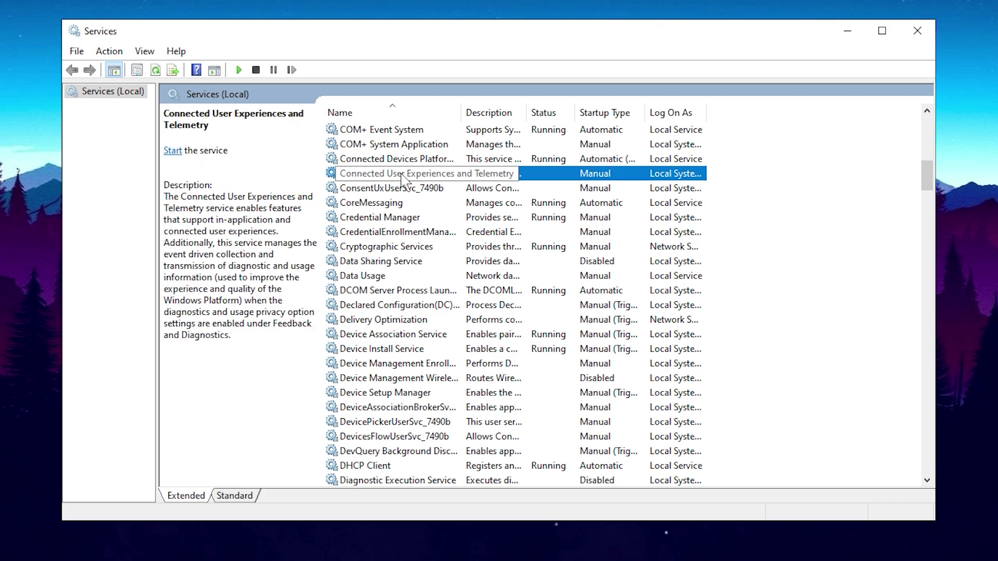
right_click(388, 175)
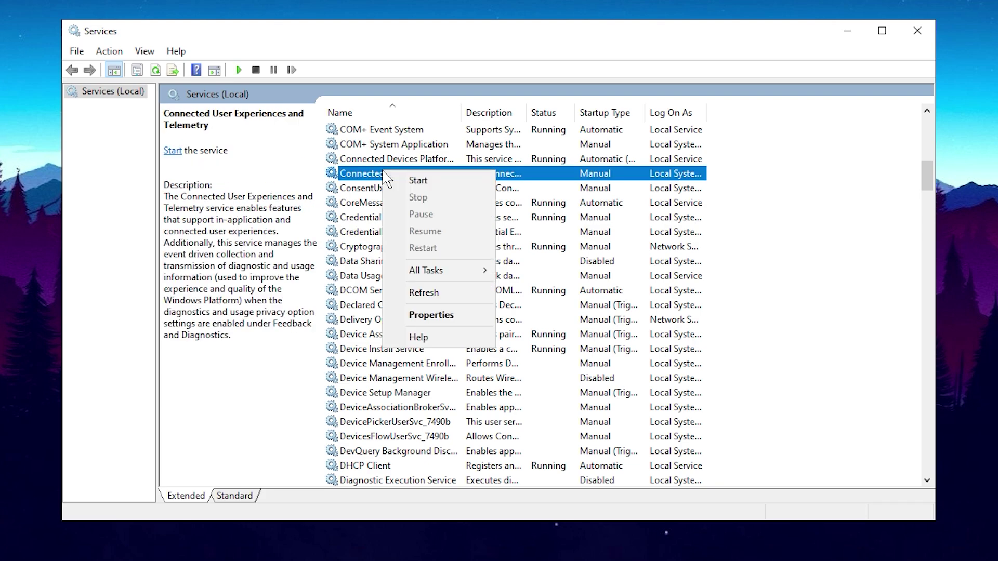
click(416, 315)
click(520, 266)
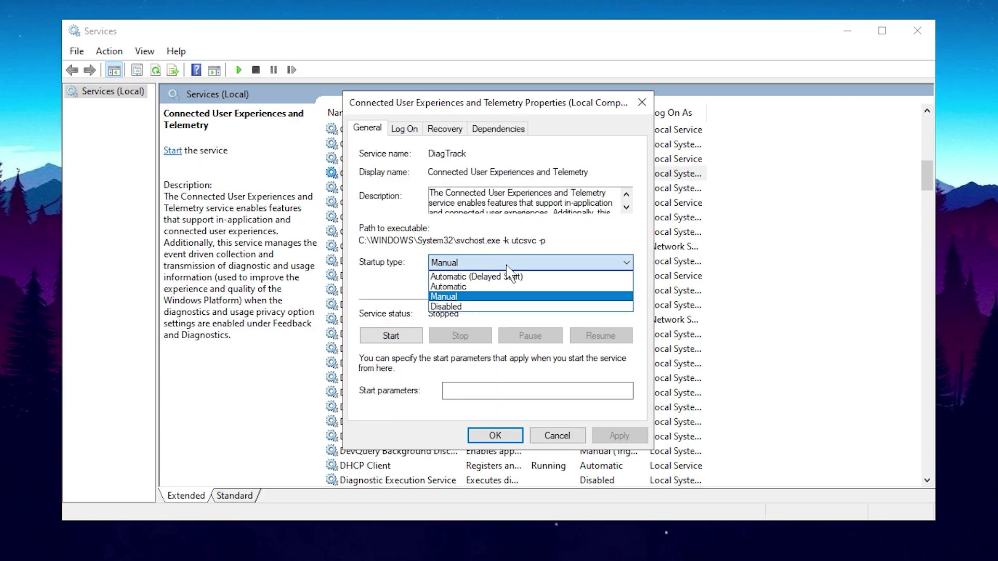
click(486, 303)
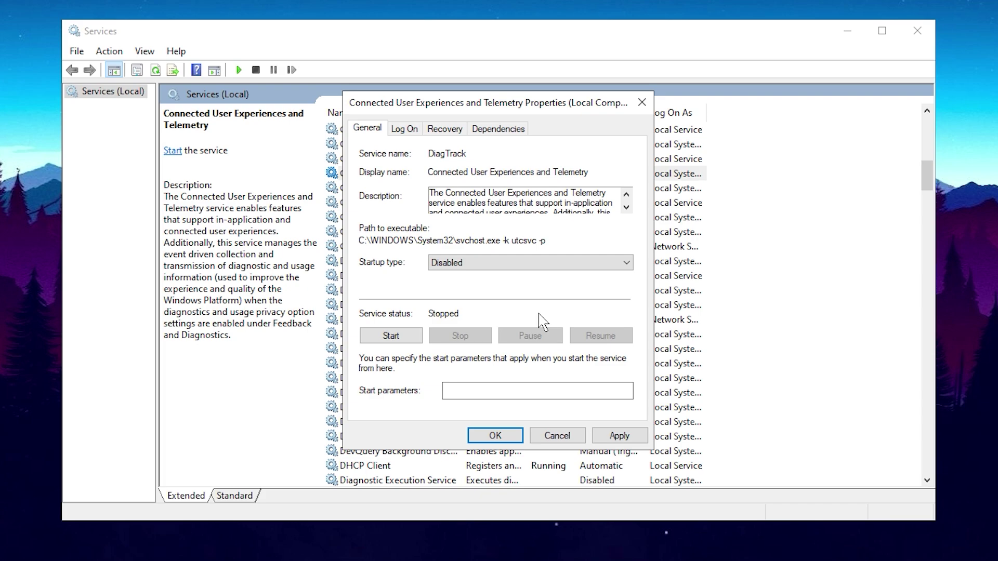
click(619, 436)
click(495, 436)
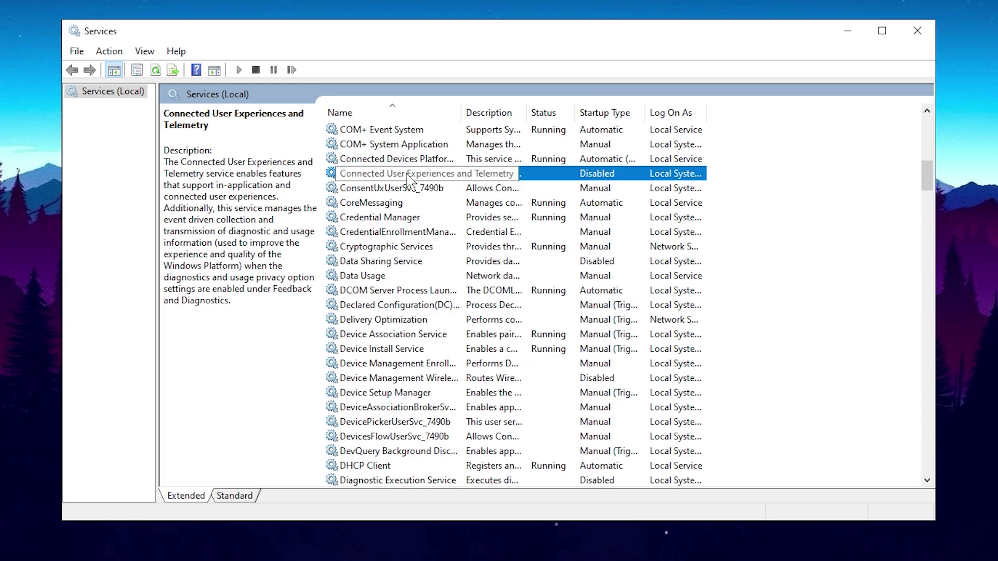
Set Diagnostic Policy Service's startup type to Disabled and apply it.
scroll(408, 177, down, 5)
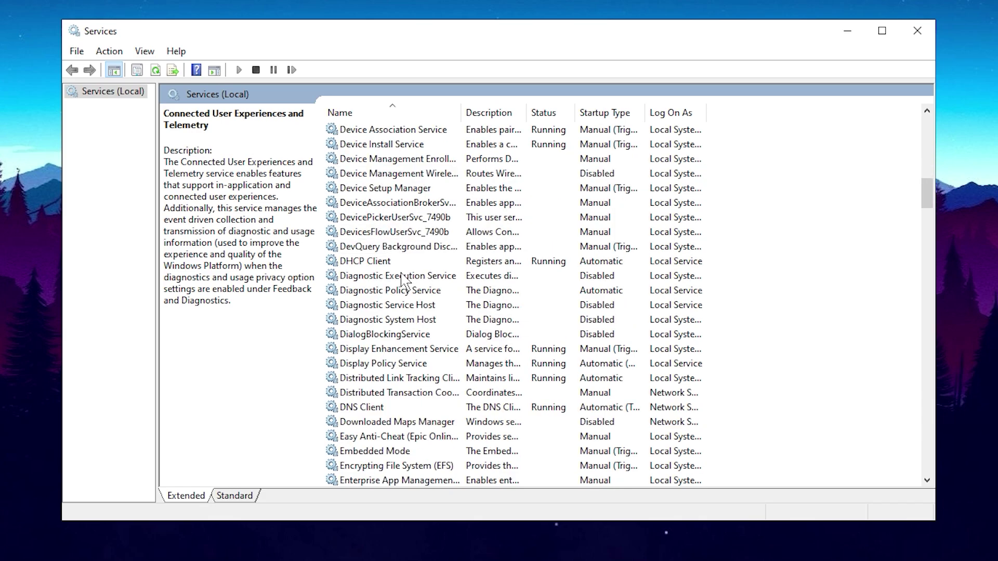
click(405, 276)
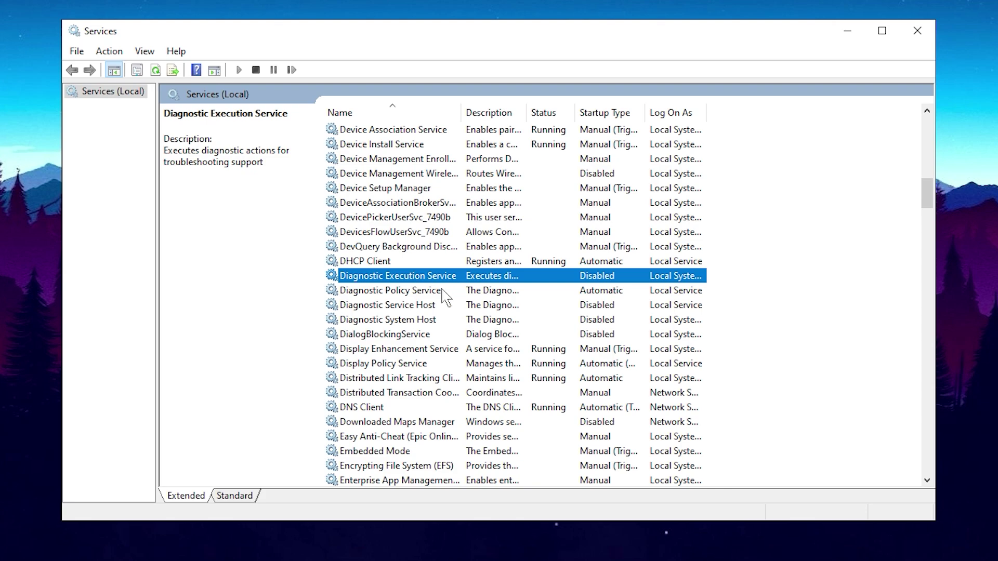
click(421, 290)
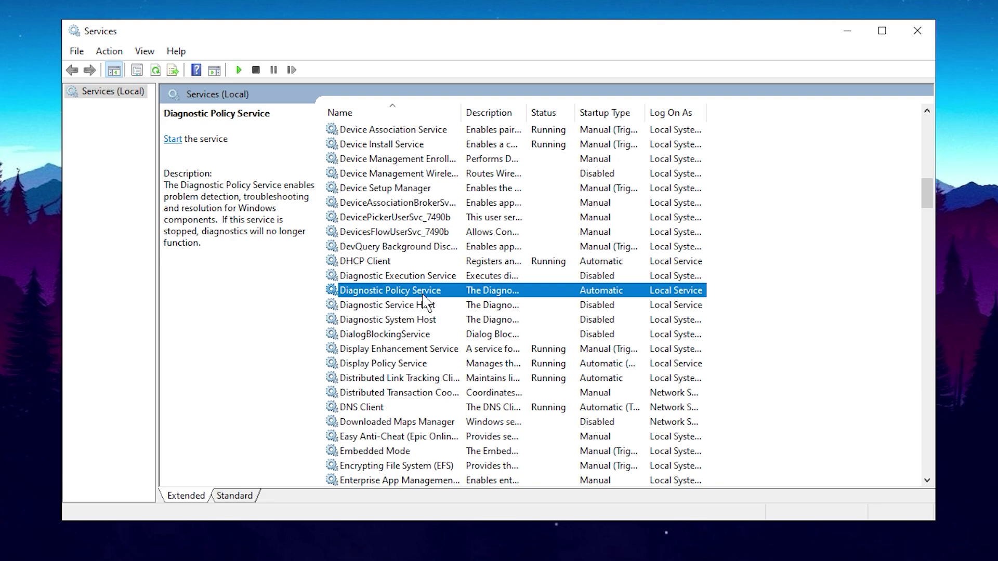
right_click(438, 293)
click(460, 439)
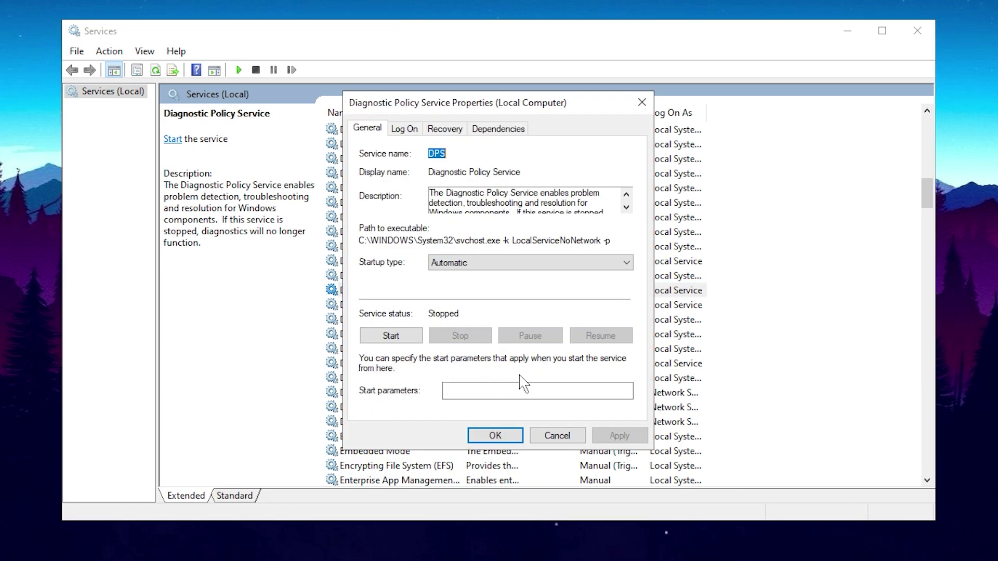
click(510, 272)
click(500, 309)
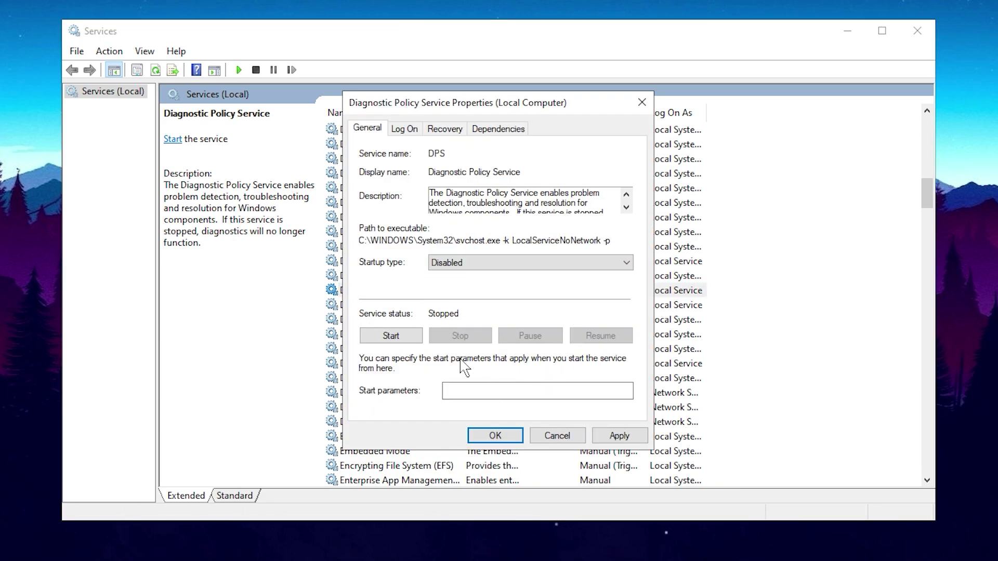
click(618, 436)
click(512, 436)
scroll(398, 260, down, 10)
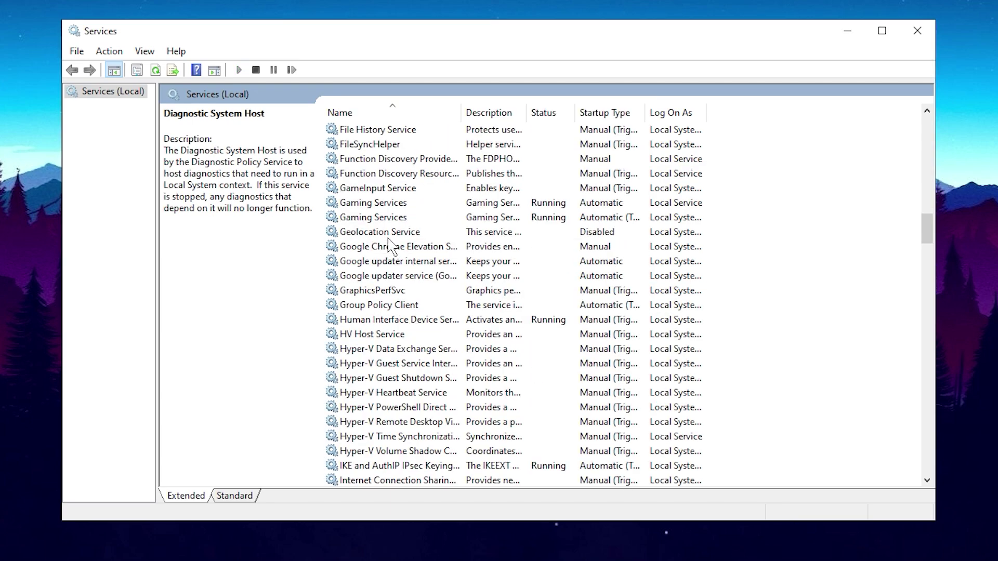
click(397, 232)
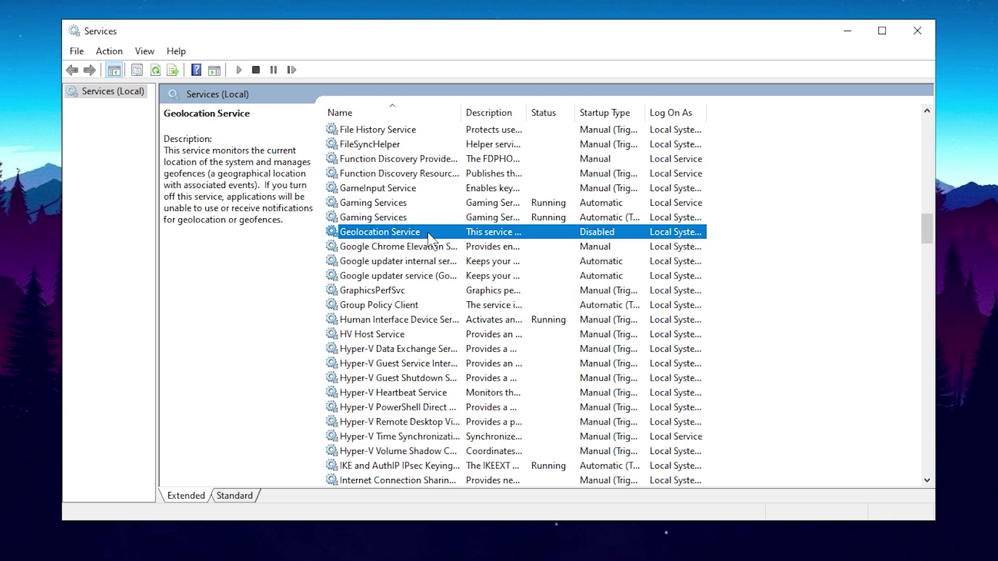
right_click(399, 235)
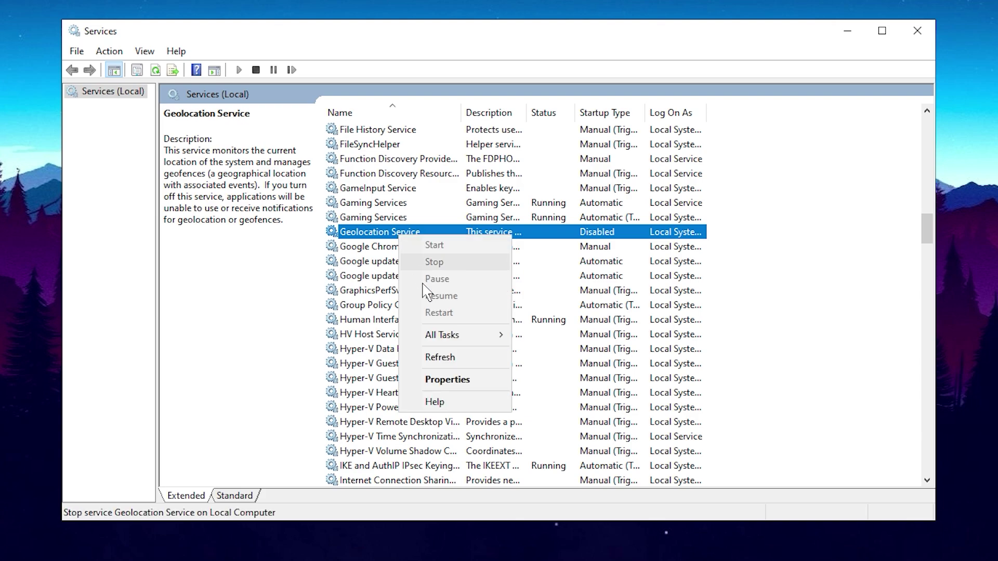
click(446, 382)
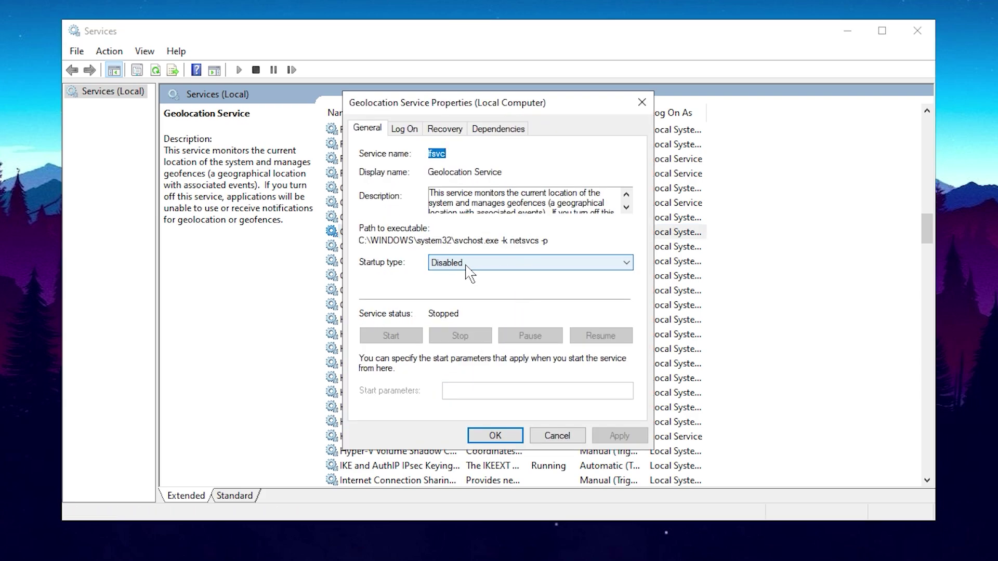
click(495, 436)
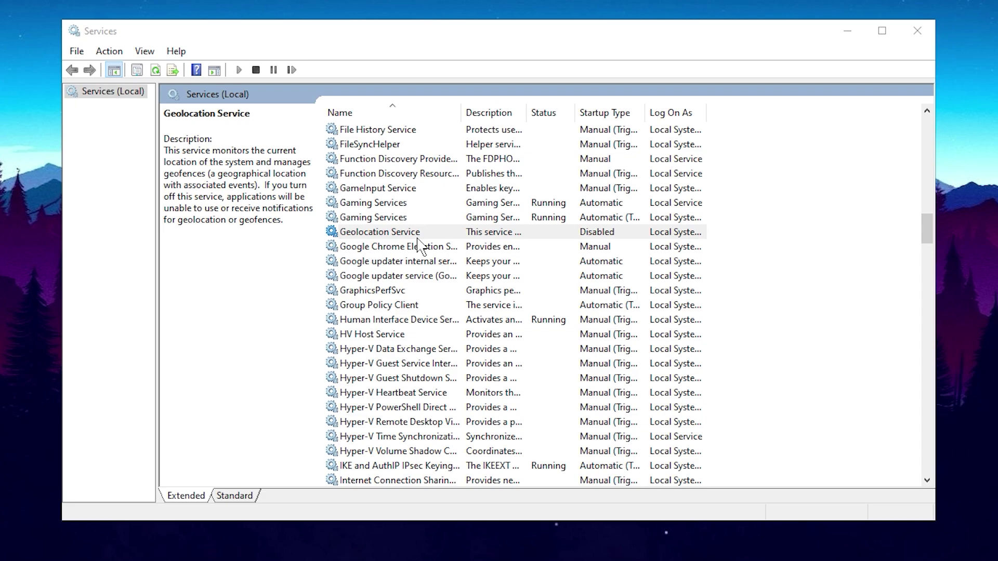
scroll(431, 247, down, 18)
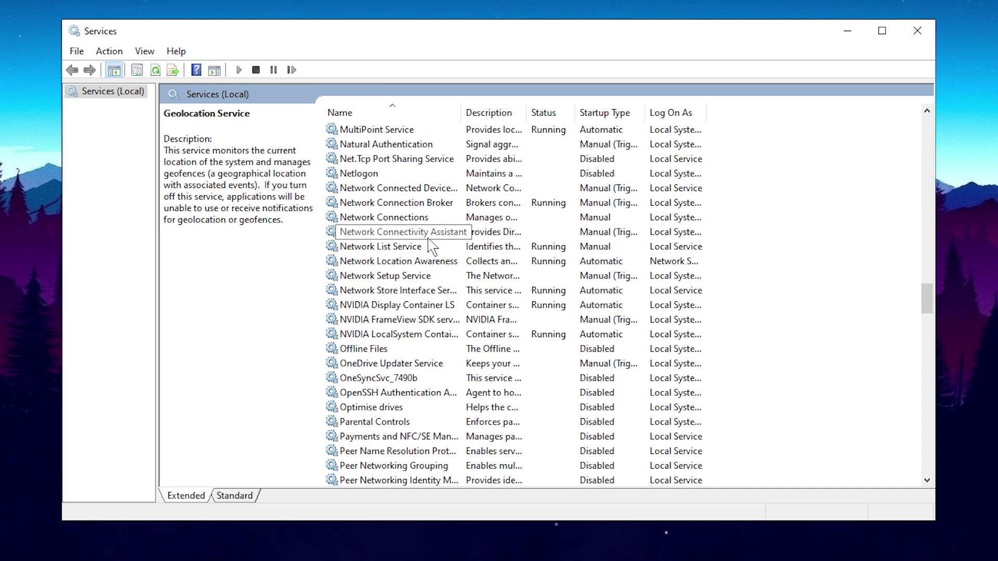
click(401, 177)
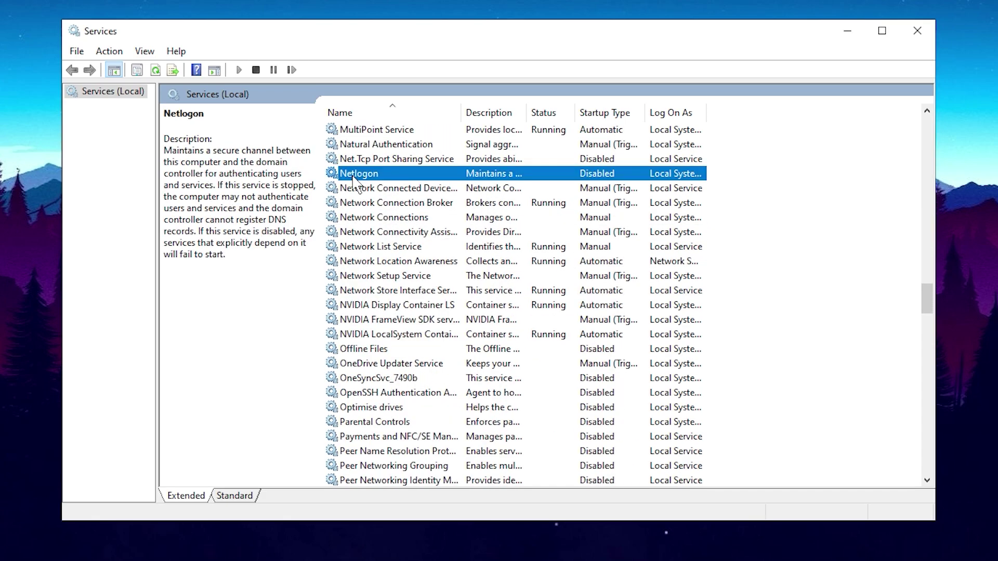
right_click(401, 175)
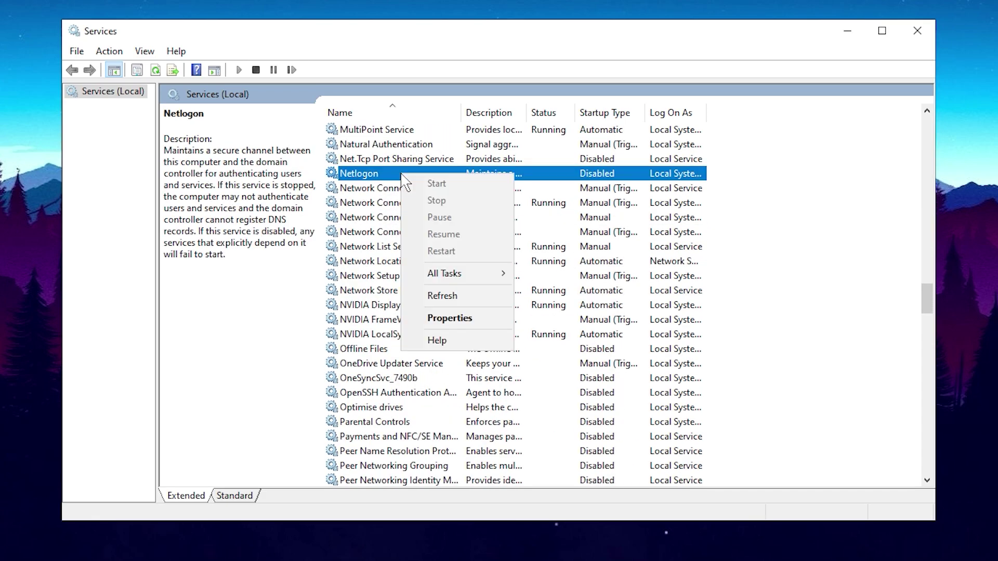
click(457, 324)
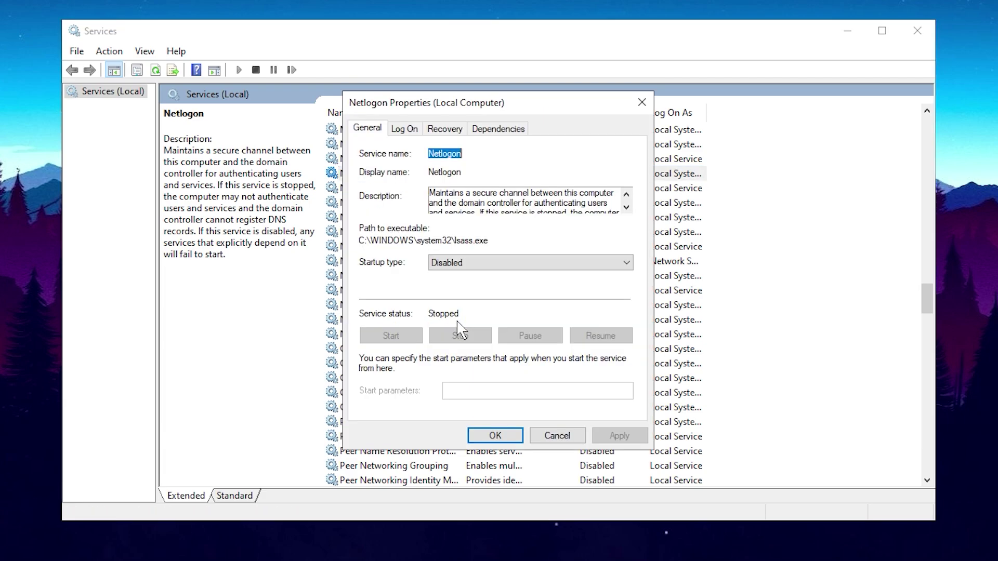
click(495, 436)
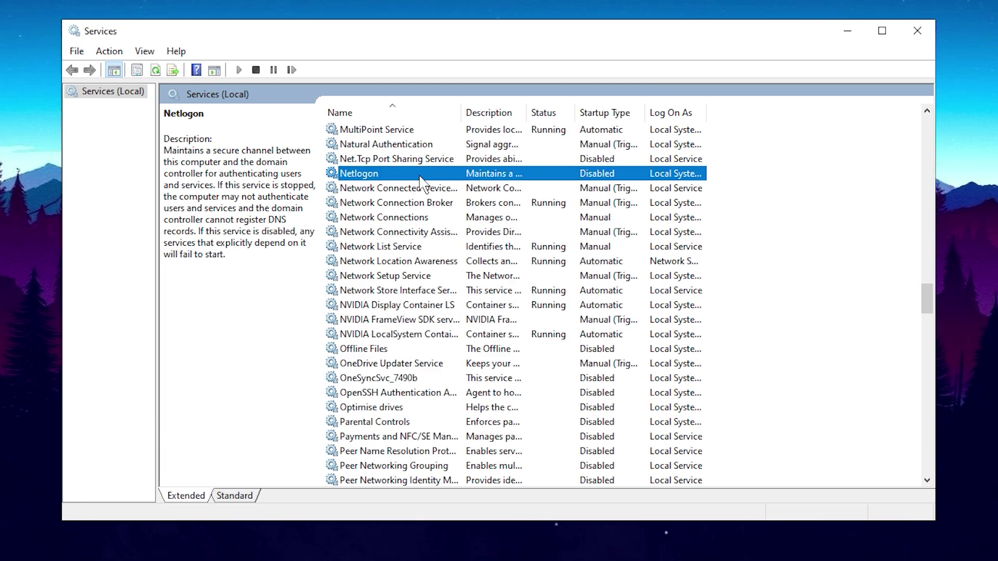
scroll(420, 180, down, 5)
click(397, 218)
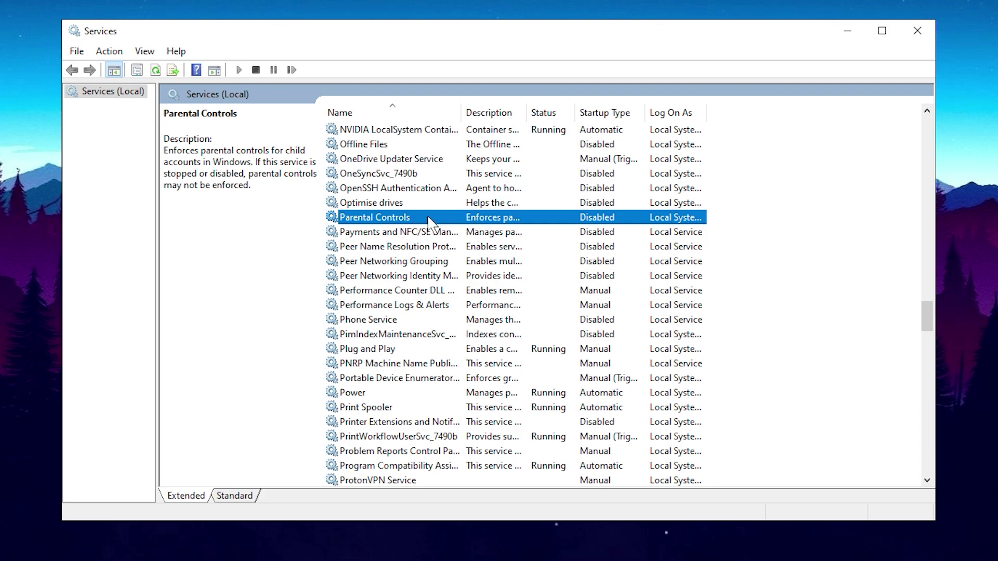
right_click(445, 217)
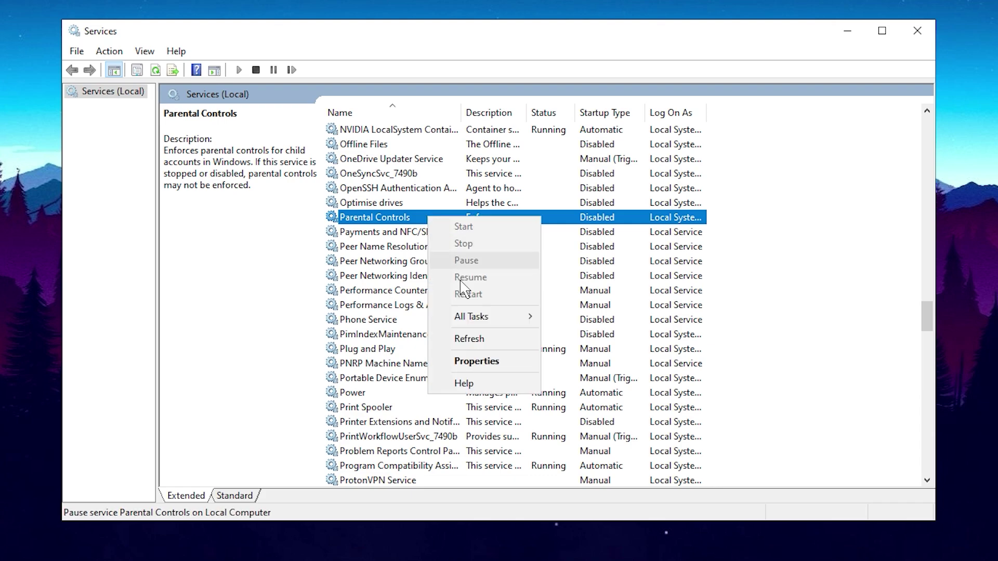
click(474, 363)
click(495, 435)
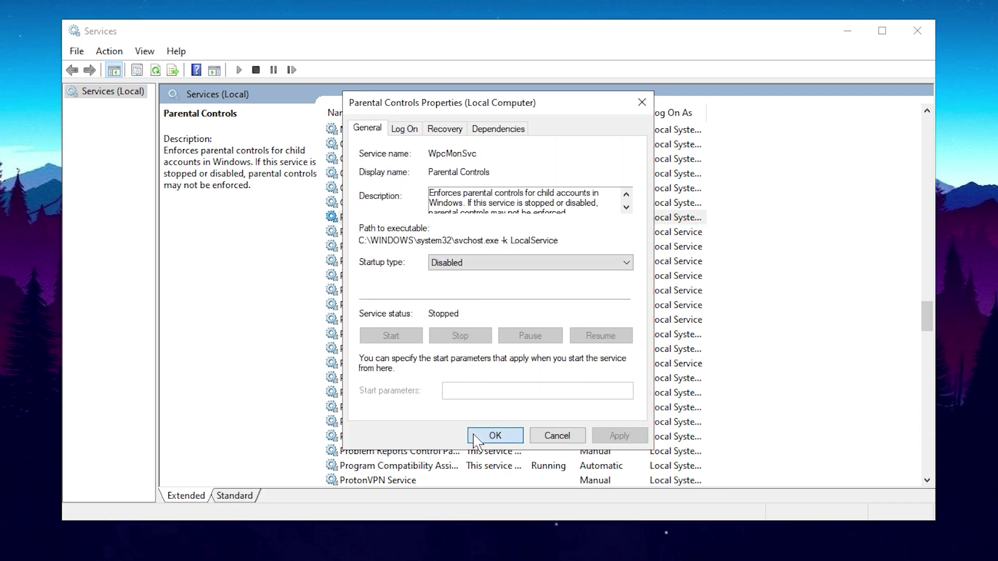
Check Print Spooler, then set the Fax service's startup type to Disabled and apply.
scroll(404, 225, down, 5)
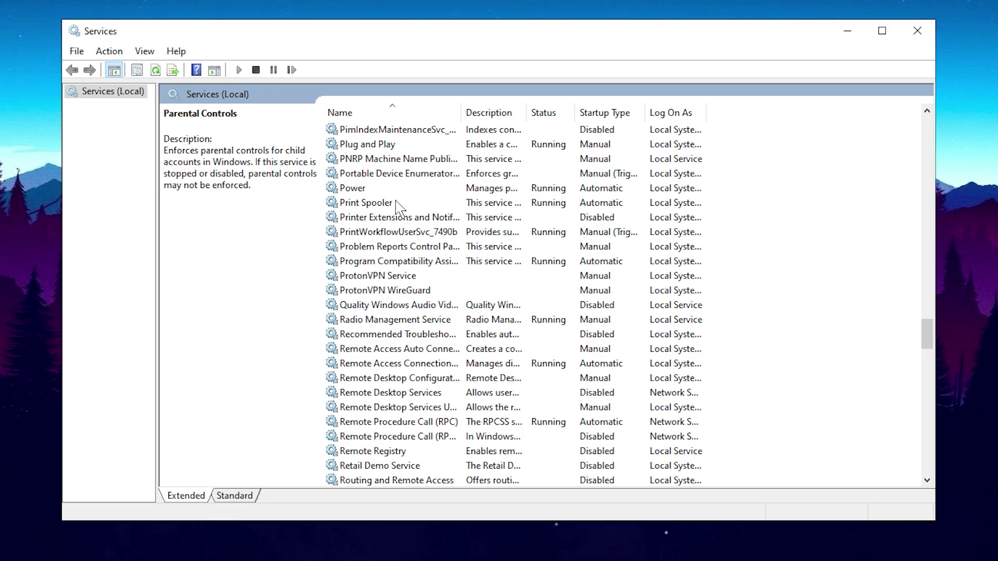
click(415, 205)
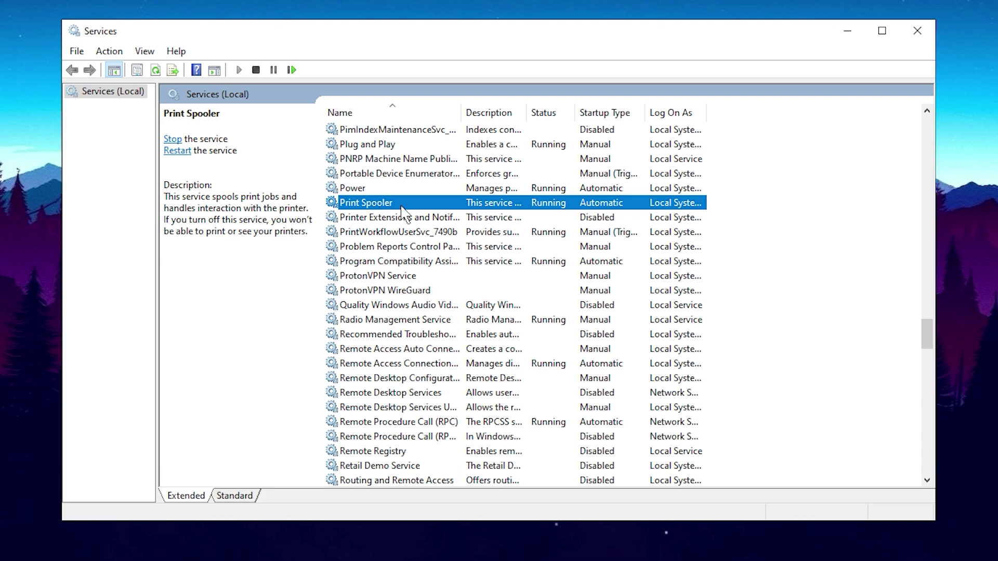
key(f)
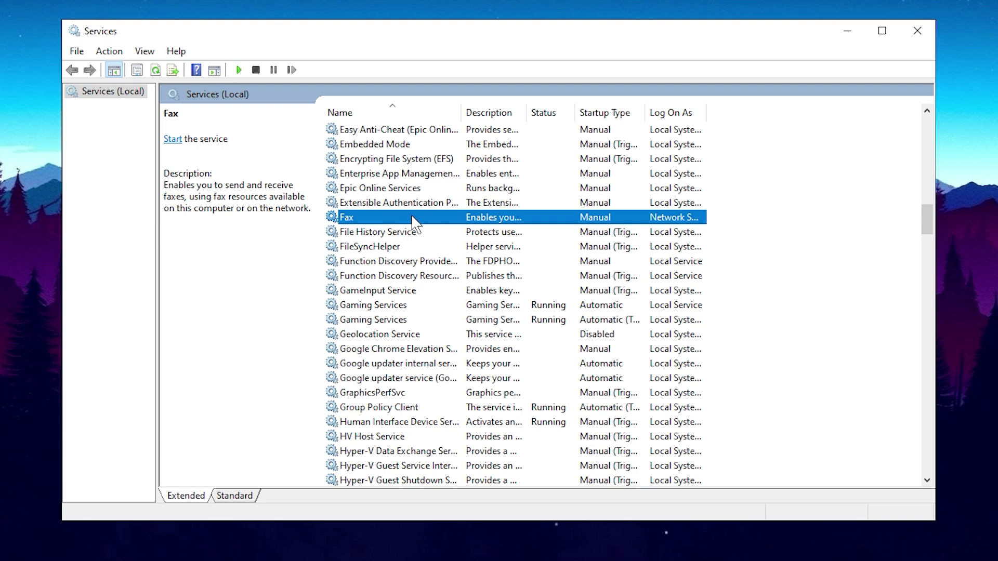
right_click(425, 222)
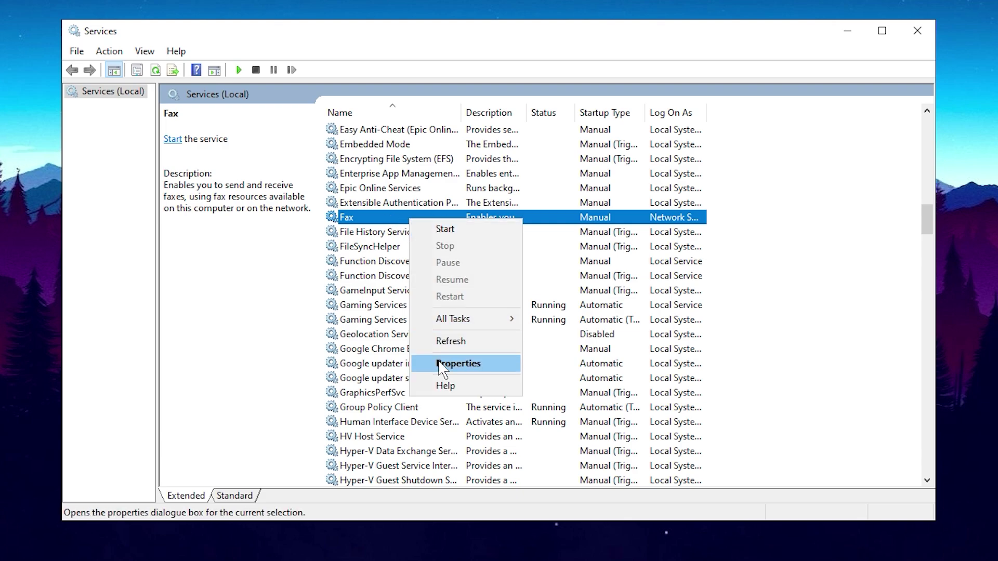
click(457, 362)
click(490, 263)
click(446, 306)
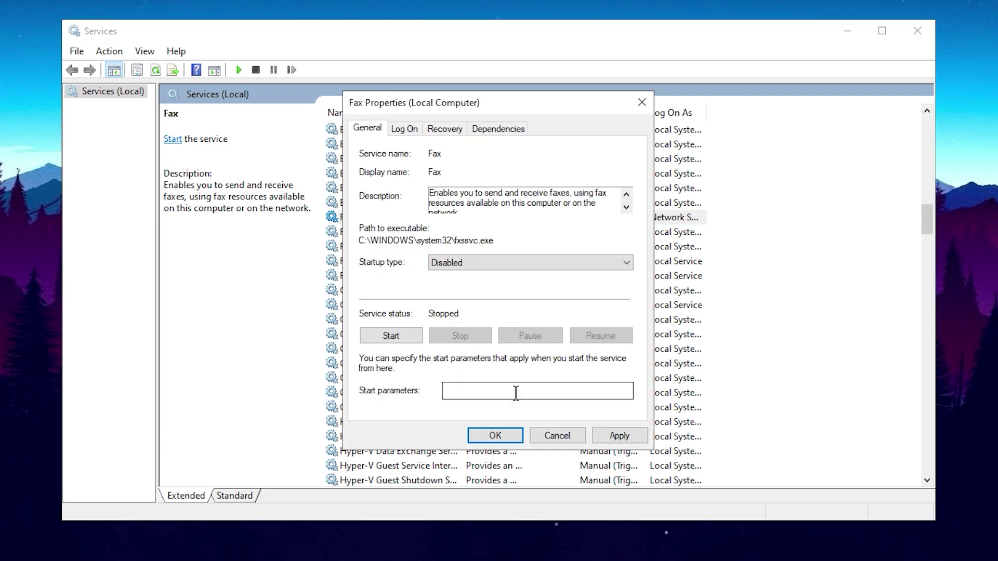
click(619, 435)
click(495, 436)
scroll(416, 180, down, 20)
click(415, 176)
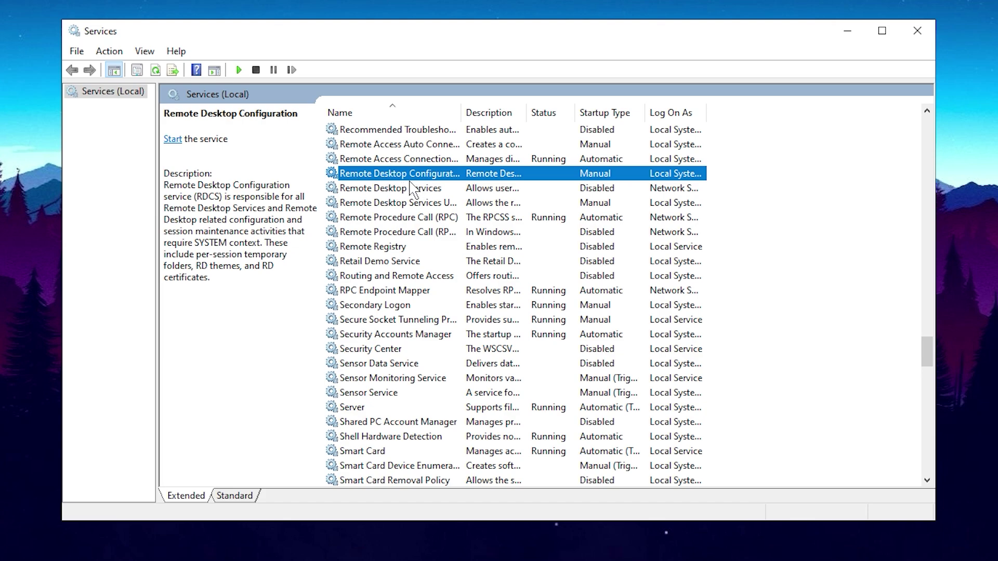
Set Windows Biometric Service's startup type to Disabled and confirm.
scroll(416, 180, down, 20)
click(429, 164)
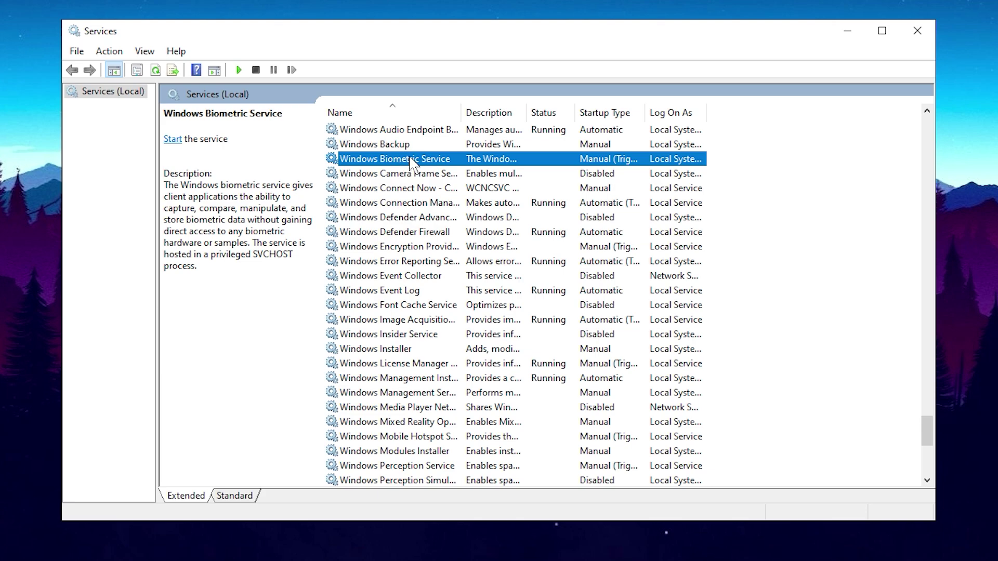
right_click(419, 165)
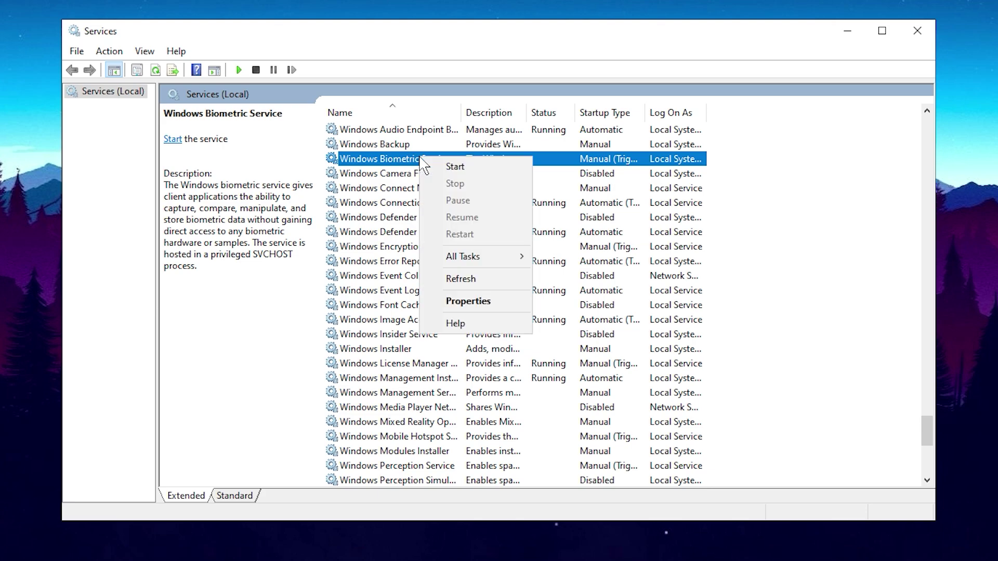
click(475, 300)
click(515, 263)
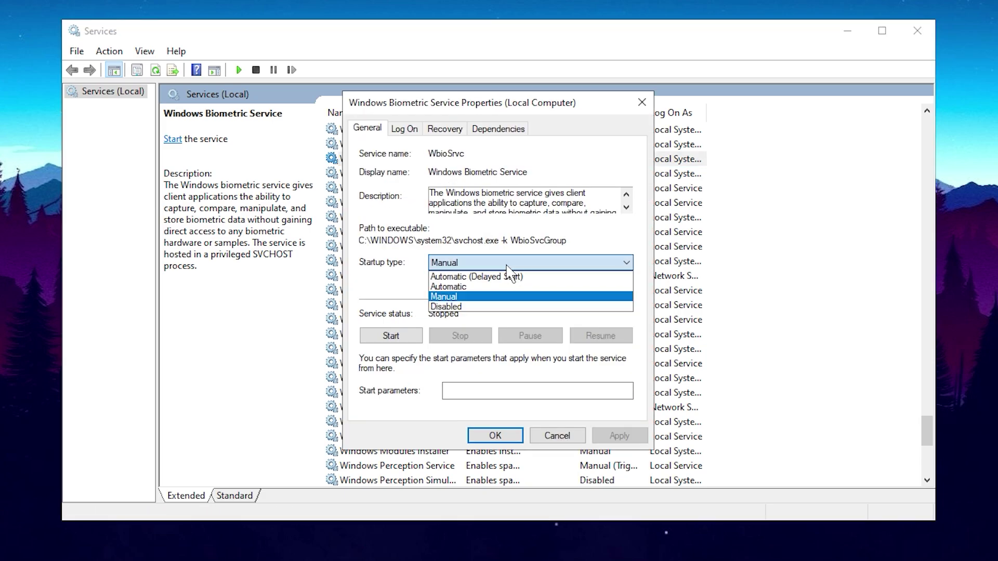
click(458, 304)
key(Return)
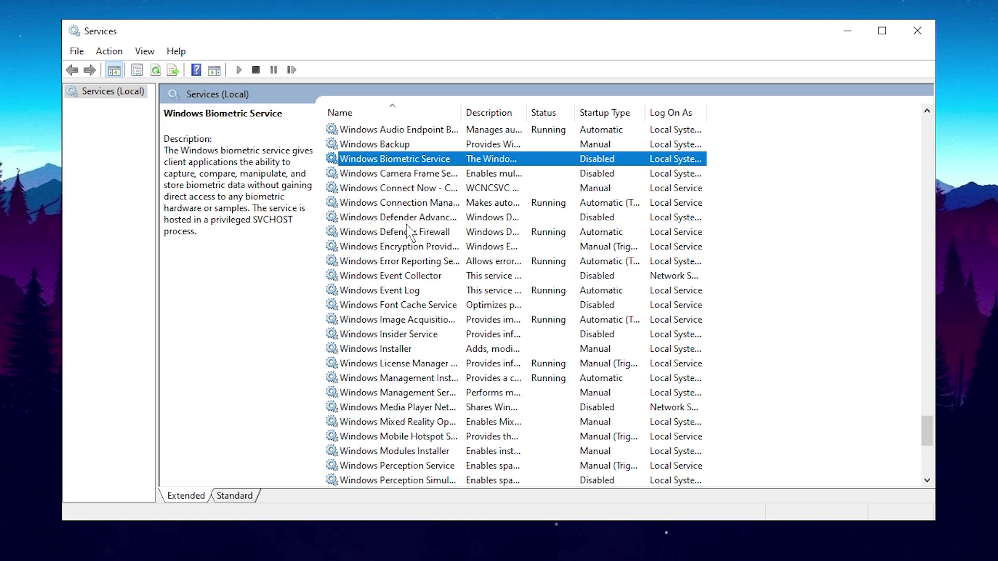
Set Windows Error Reporting Service's startup type to Disabled and apply it.
click(416, 262)
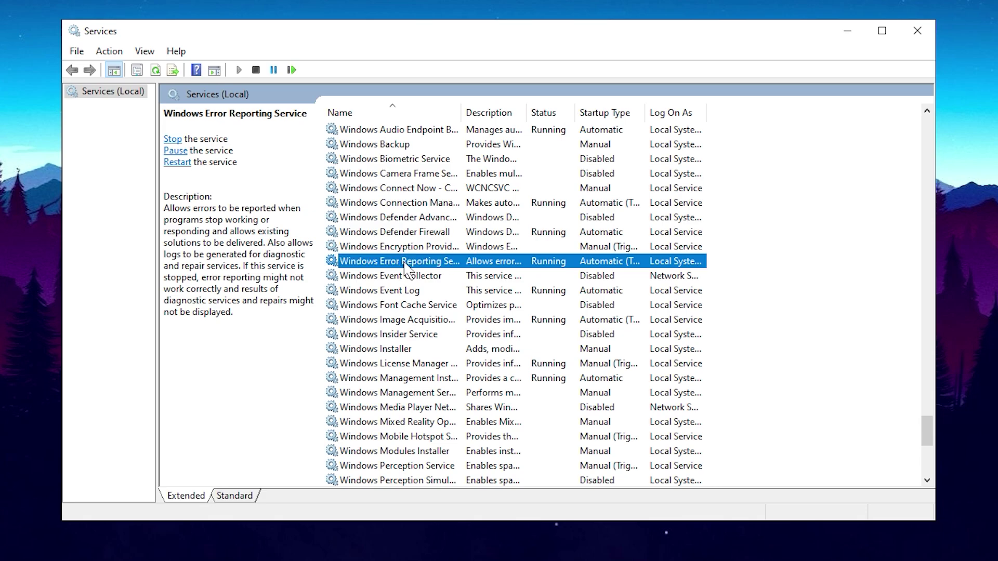
right_click(409, 262)
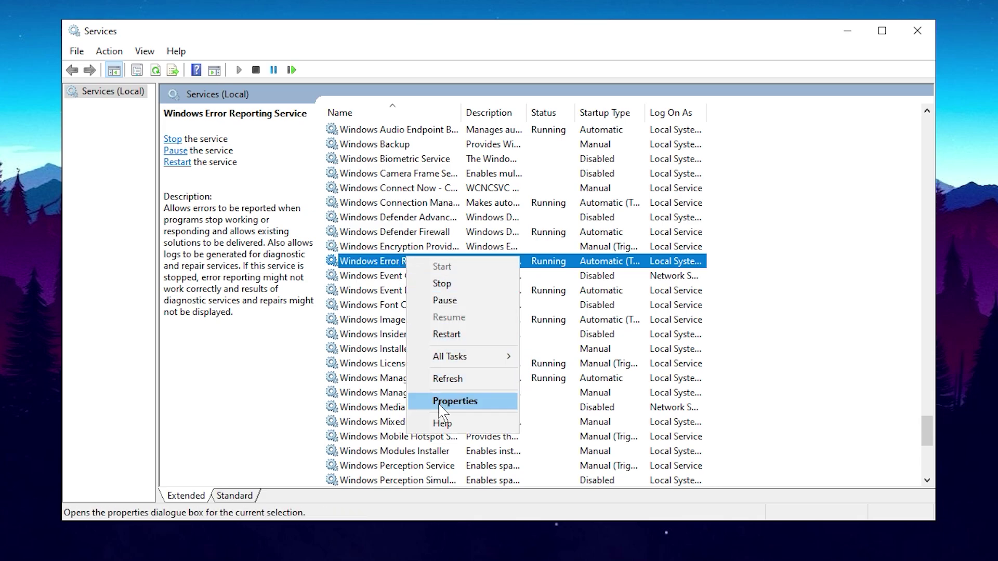
click(440, 402)
click(493, 270)
click(497, 310)
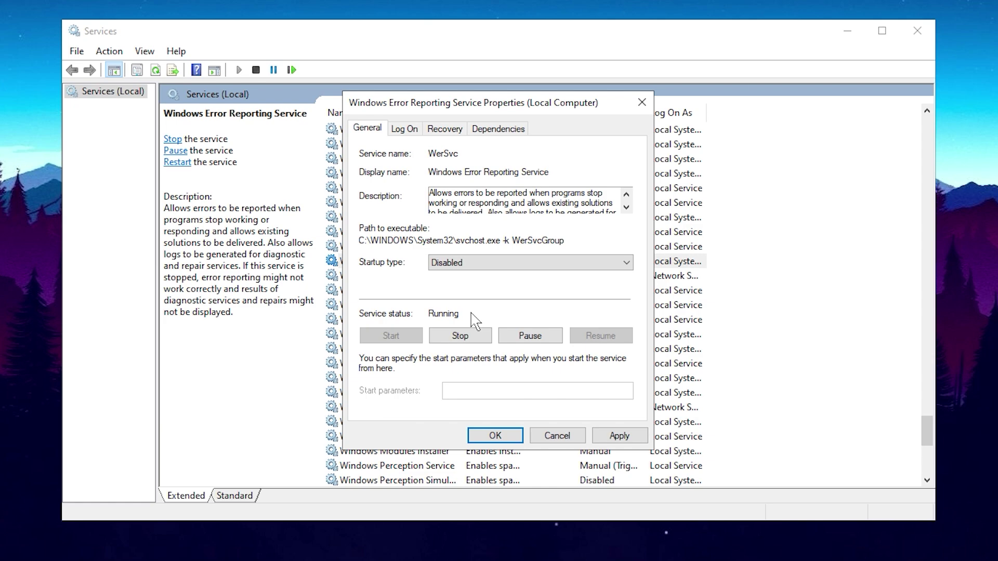
click(610, 437)
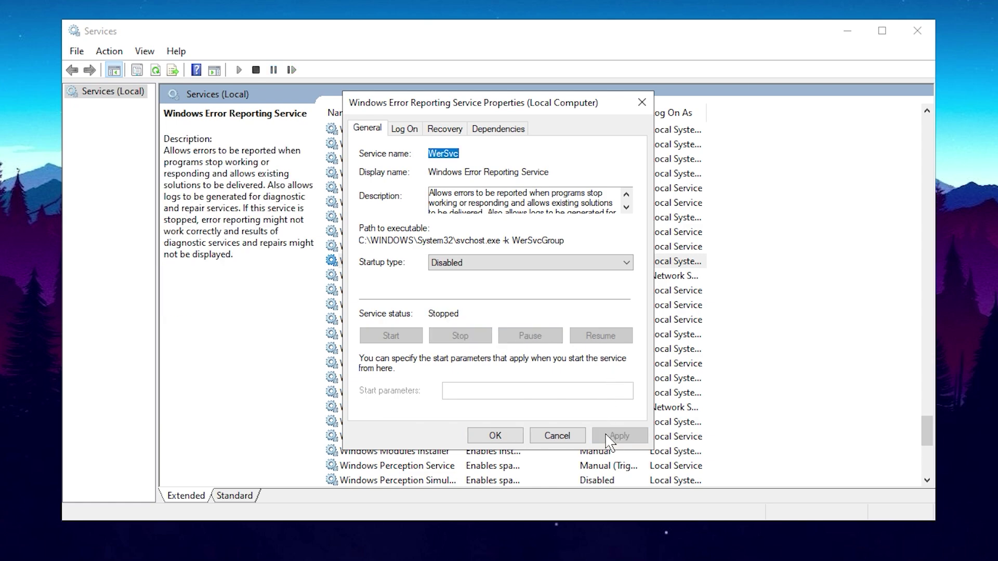
click(518, 435)
Review the Work Folders and Xbox Accessory, Live Auth, Game Save and Networking services.
scroll(416, 312, down, 7)
click(431, 364)
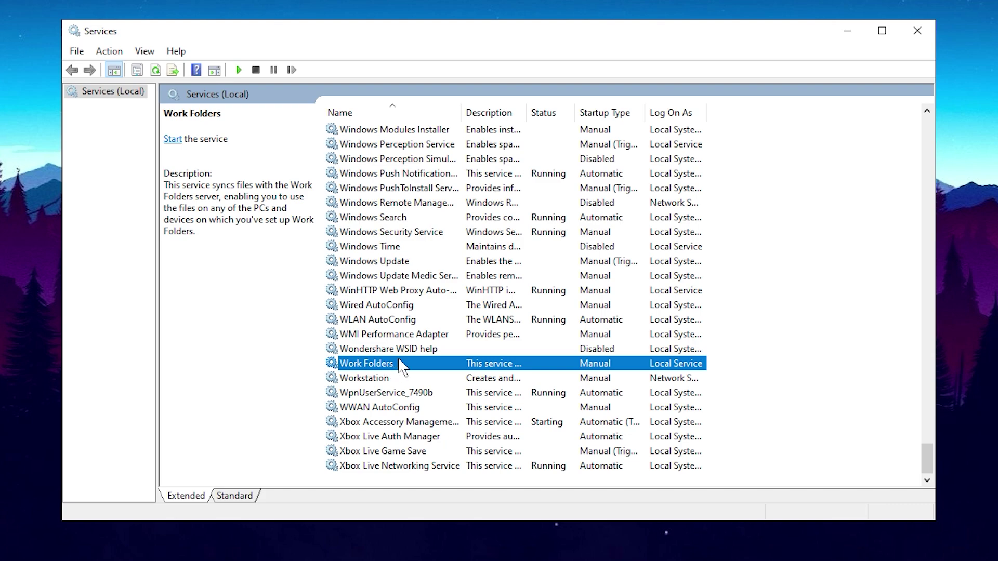
click(395, 423)
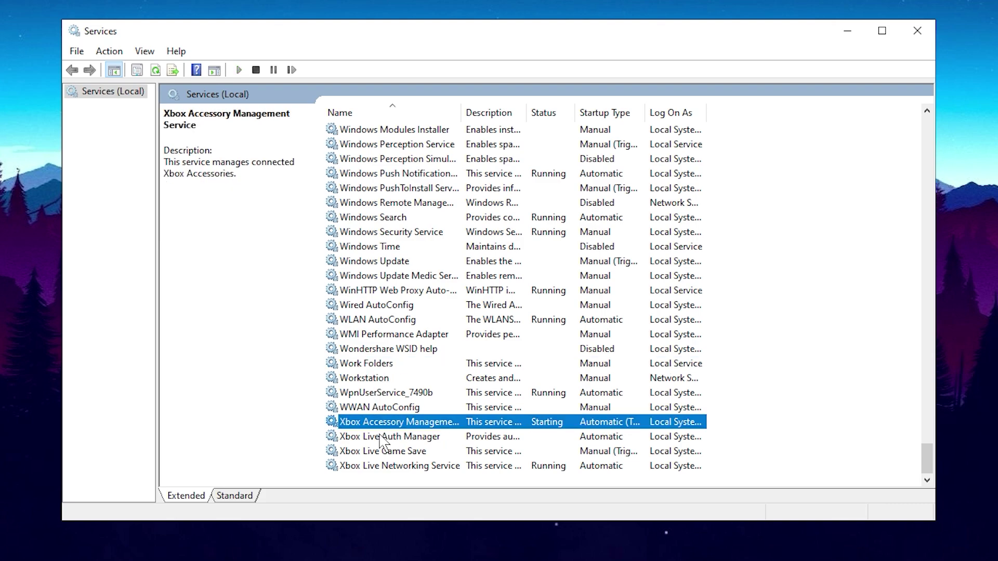
click(383, 437)
click(407, 453)
click(373, 467)
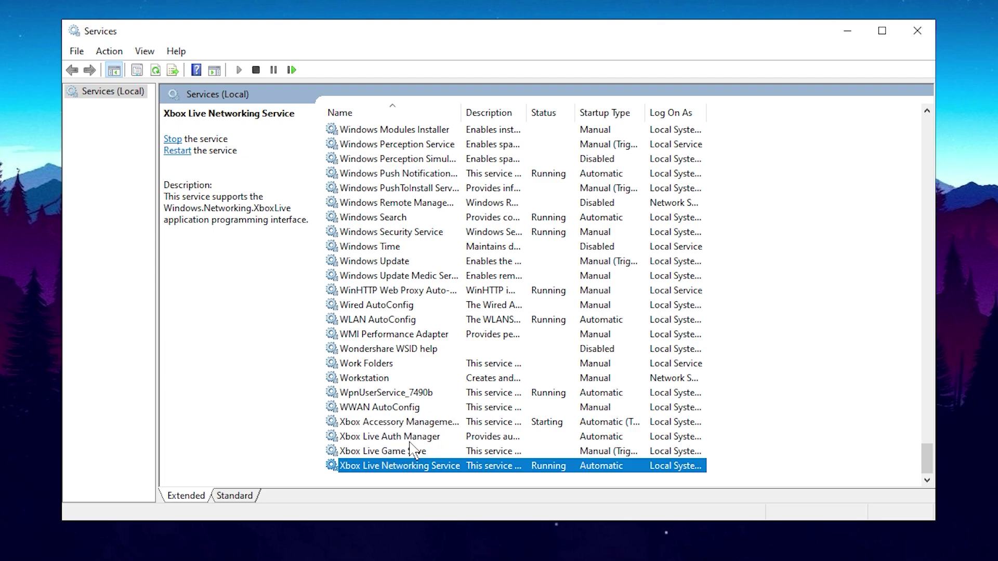
Set Windows Mobile Hotspot Service's startup type to Disabled and apply it.
scroll(419, 445, up, 2)
click(416, 217)
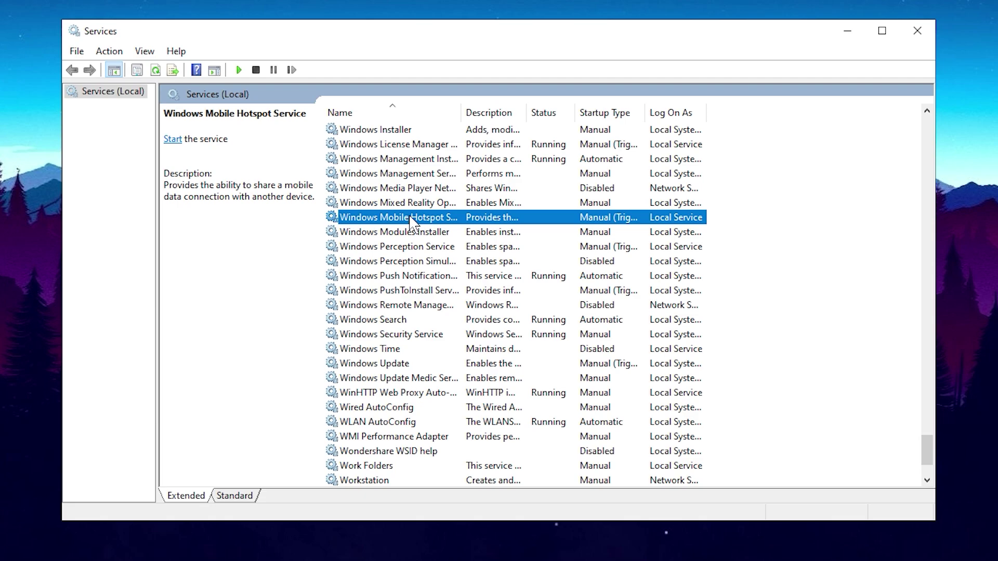
right_click(416, 217)
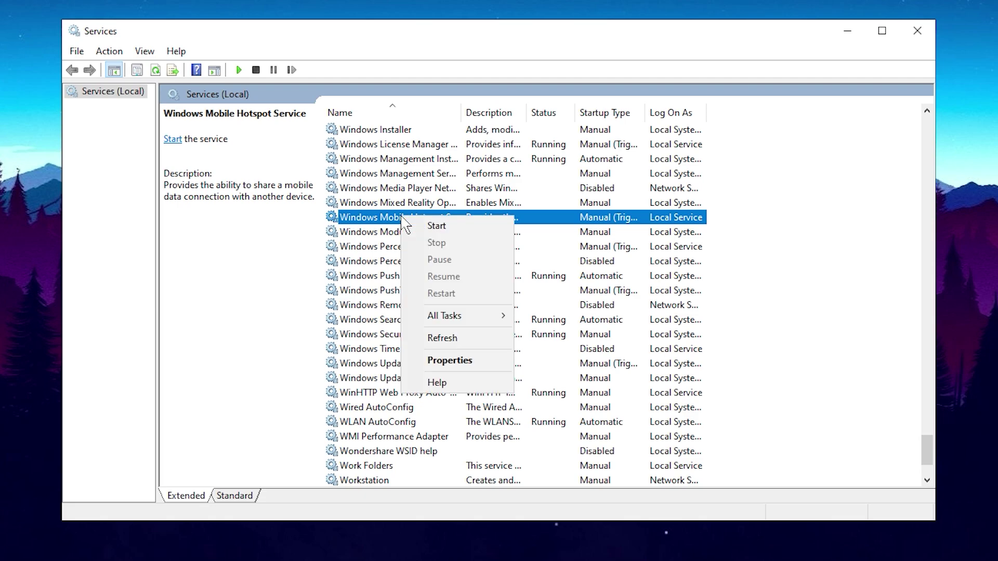
click(456, 360)
click(501, 268)
click(476, 309)
click(622, 436)
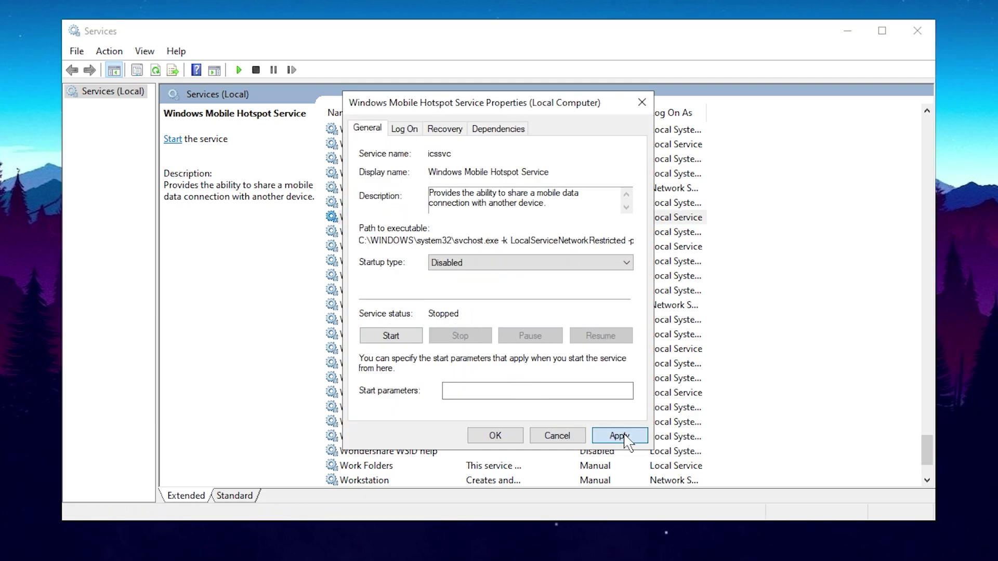
click(514, 438)
Verify SysMain's startup type is Disabled and close its properties.
scroll(515, 440, up, 15)
click(420, 217)
right_click(410, 218)
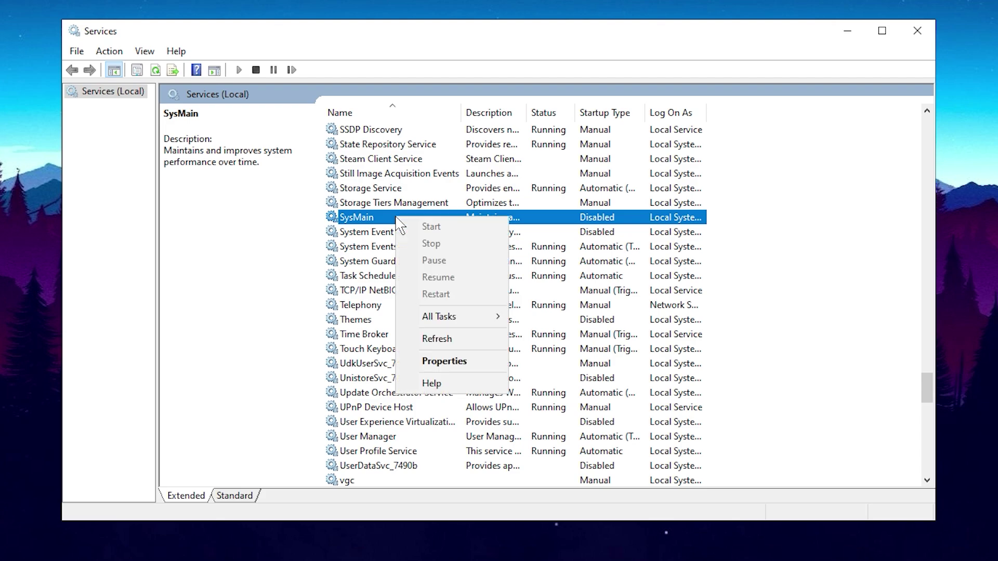
click(443, 360)
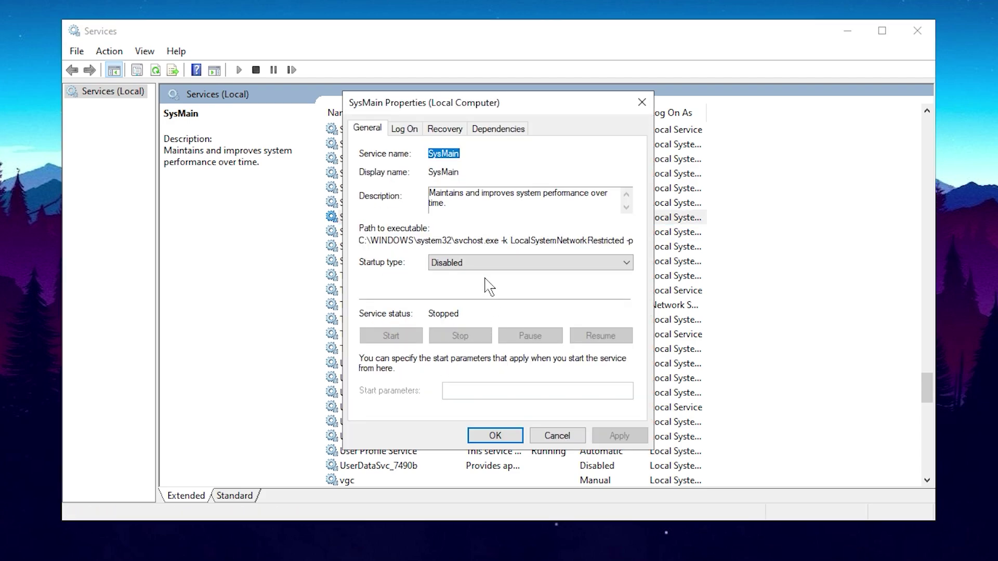
click(513, 435)
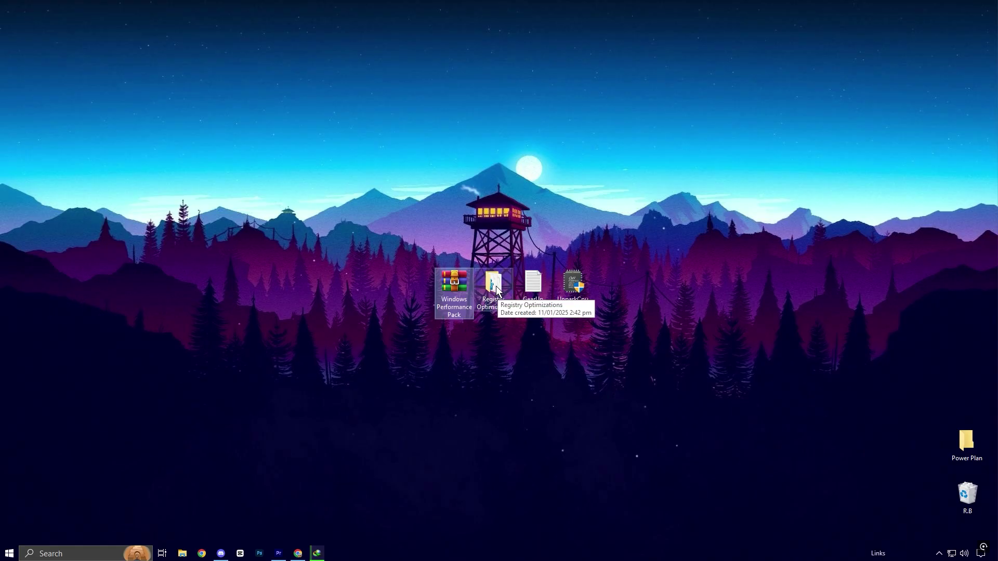
Open Registry Optimizations and merge Disable Game DVR1.reg into the registry, accepting all prompts.
click(495, 288)
double_click(495, 288)
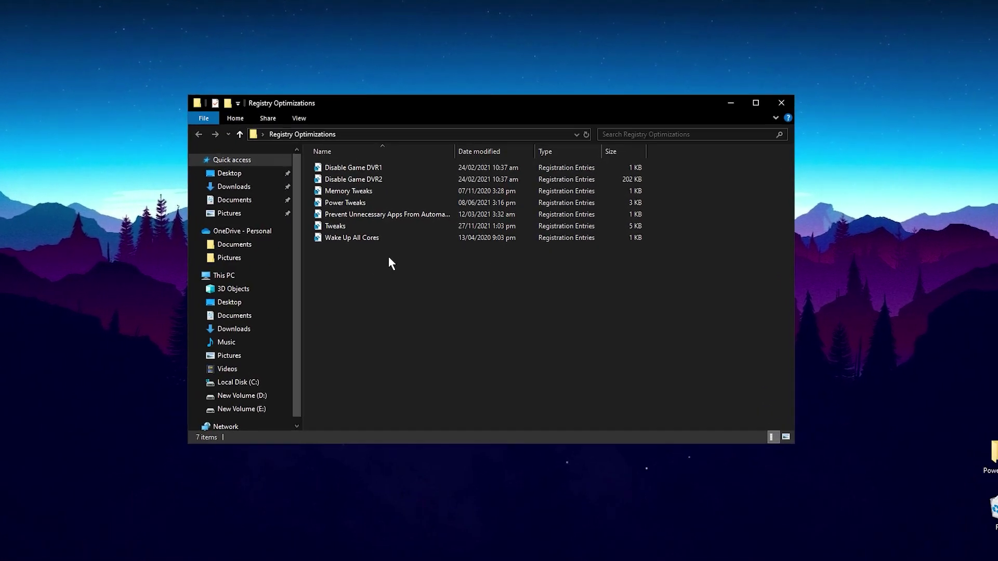
drag(385, 256, 383, 164)
double_click(360, 158)
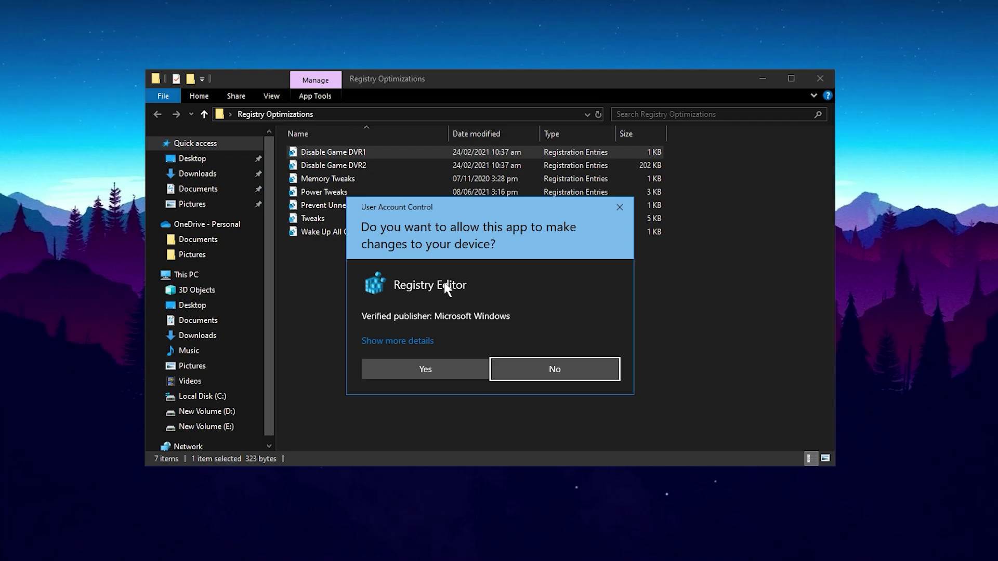
click(447, 379)
click(595, 295)
click(638, 275)
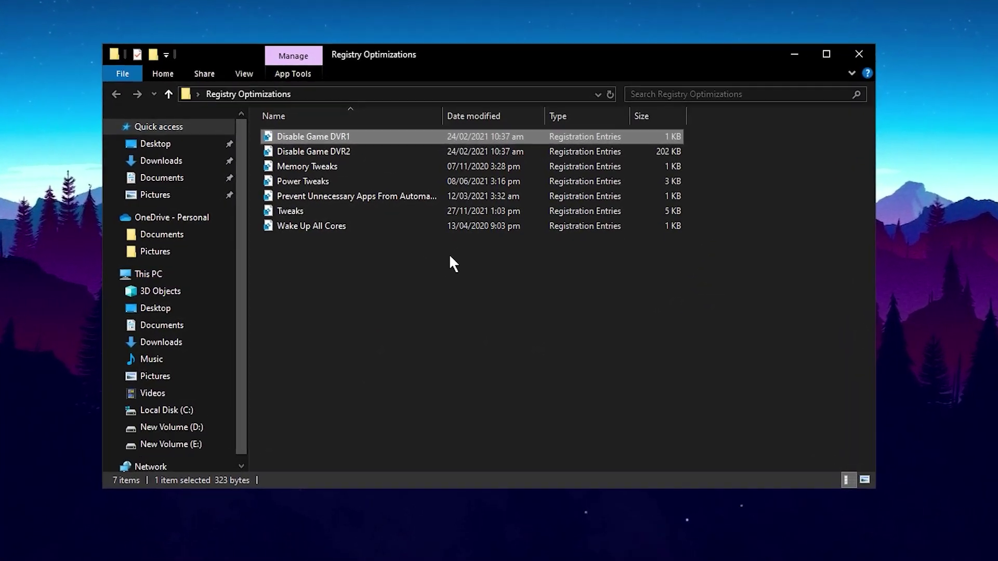
Close the folder and run UnparkCpu as administrator, allowing the UAC prompt.
click(864, 50)
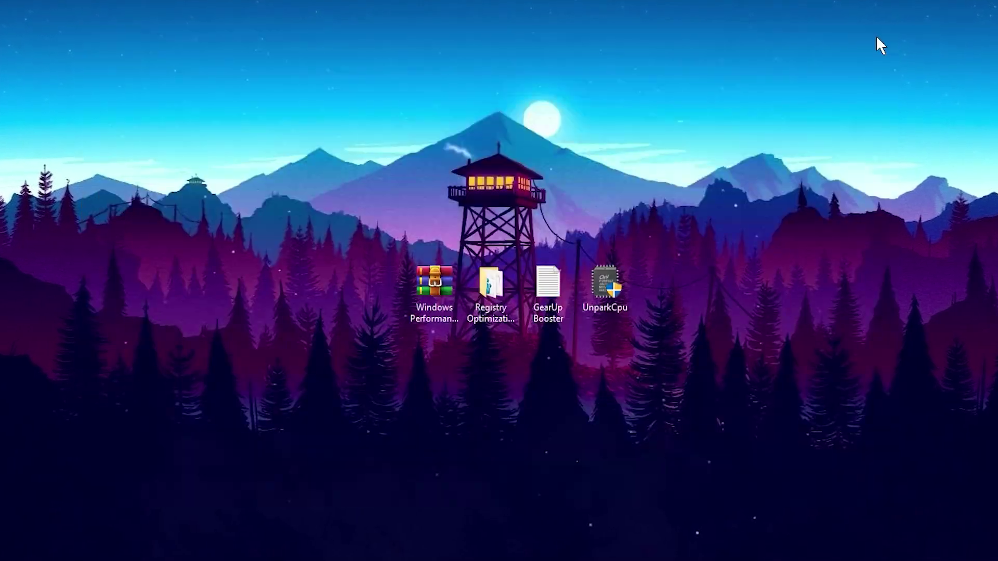
mouse_move(597, 312)
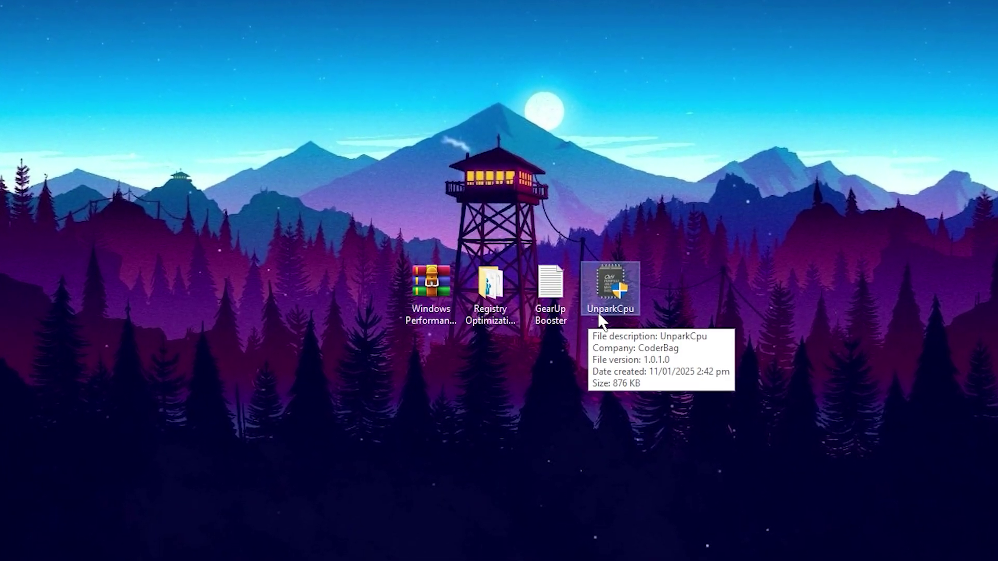
right_click(610, 285)
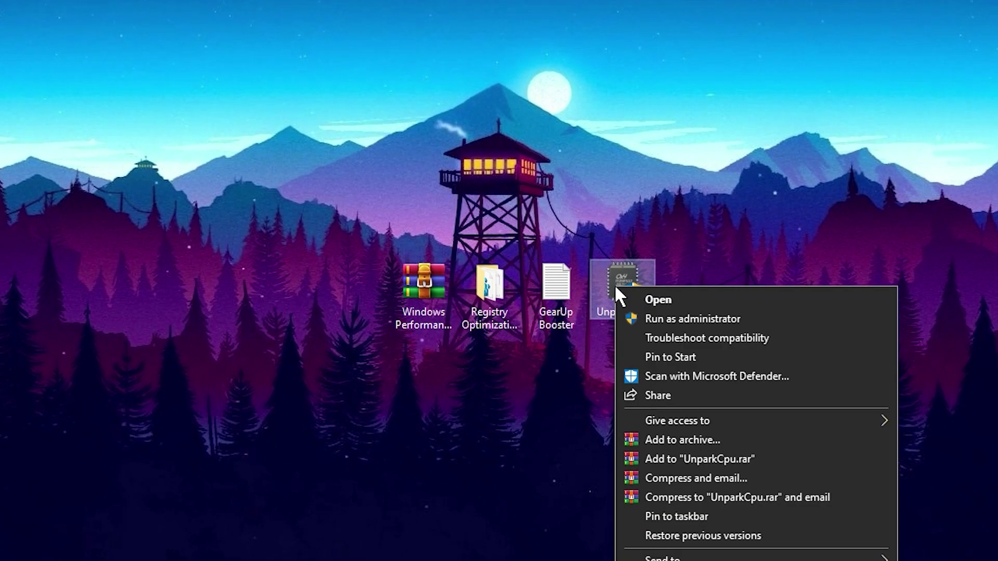
click(657, 320)
click(398, 401)
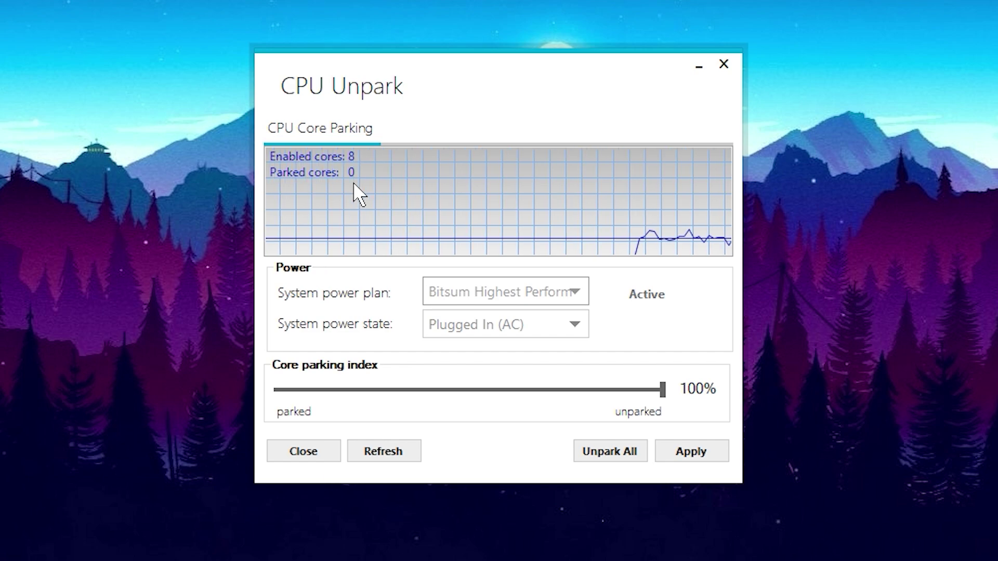
Unpark all 8 CPU cores at a 100% parking index and apply, confirming both info messages.
click(603, 451)
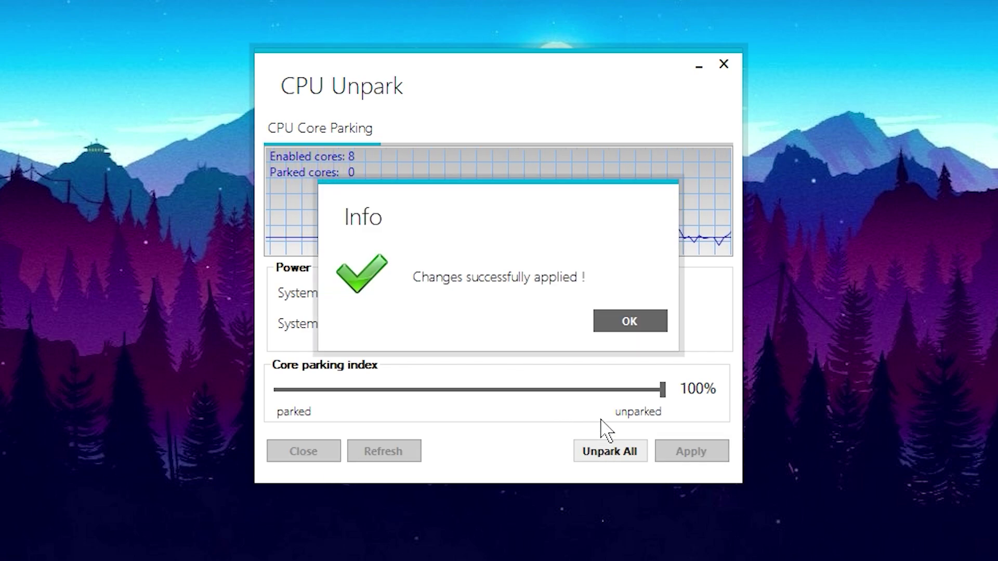
click(613, 327)
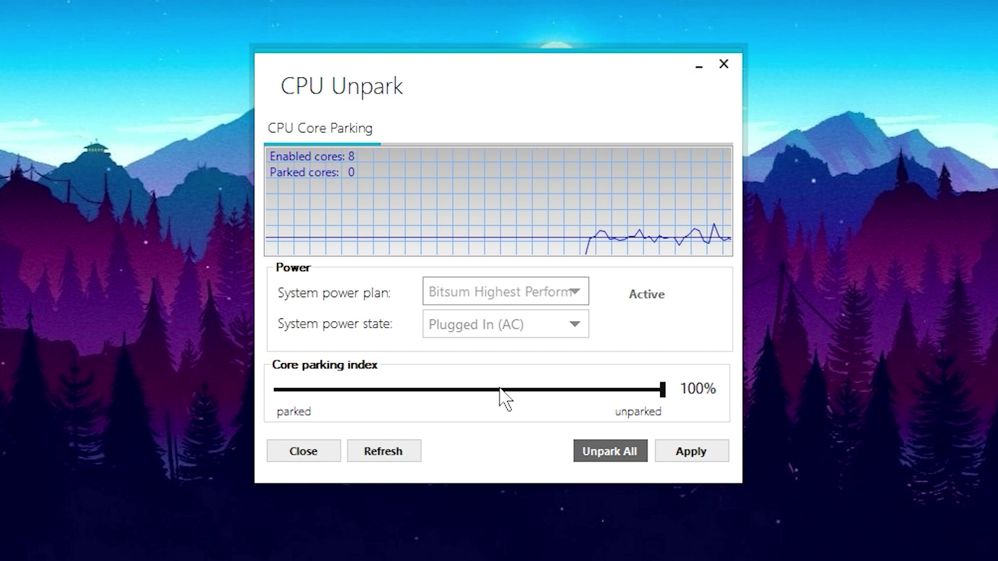
click(682, 455)
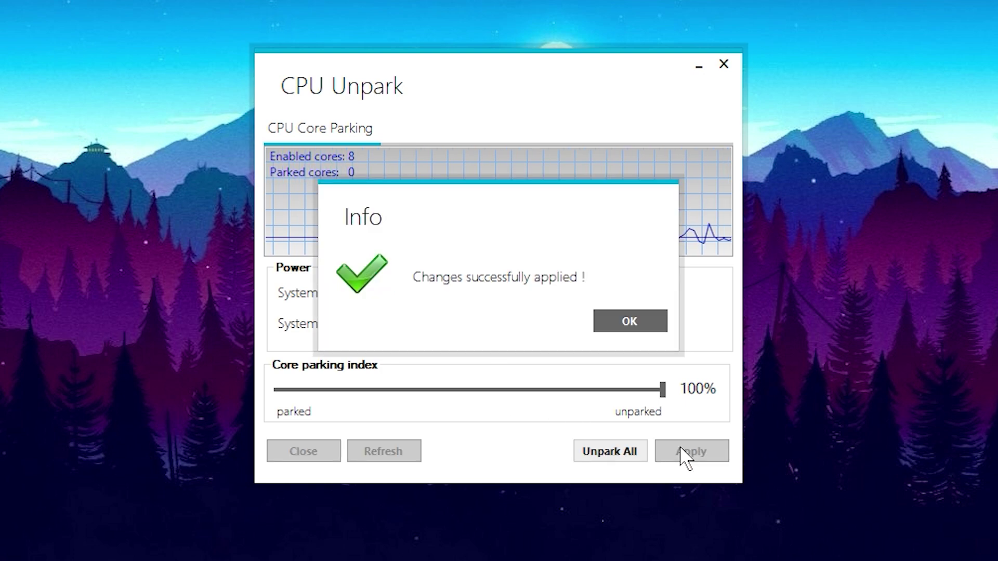
click(624, 320)
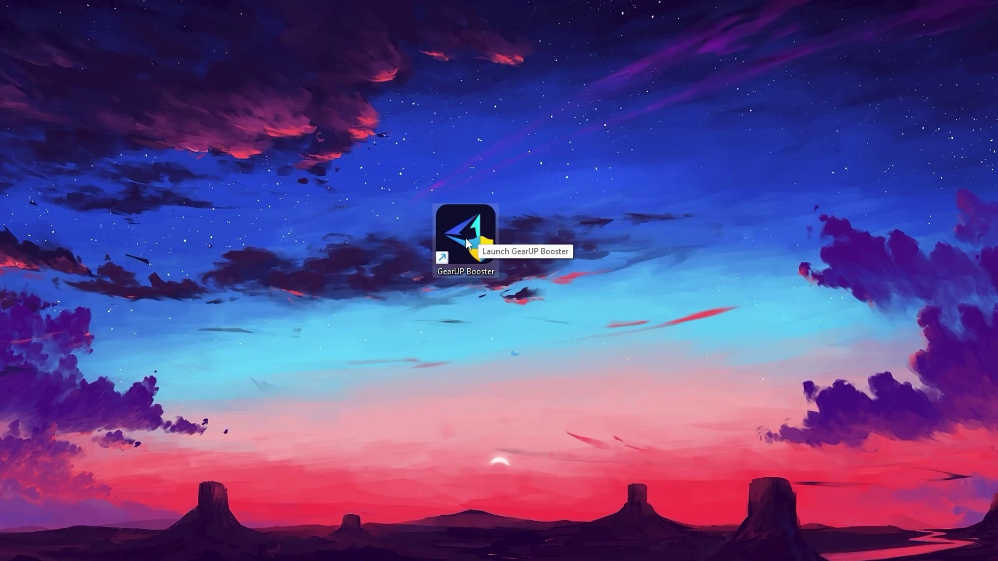
Launch GearUP Booster from the desktop, check the account's membership details, then browse the Popular games grid.
double_click(466, 238)
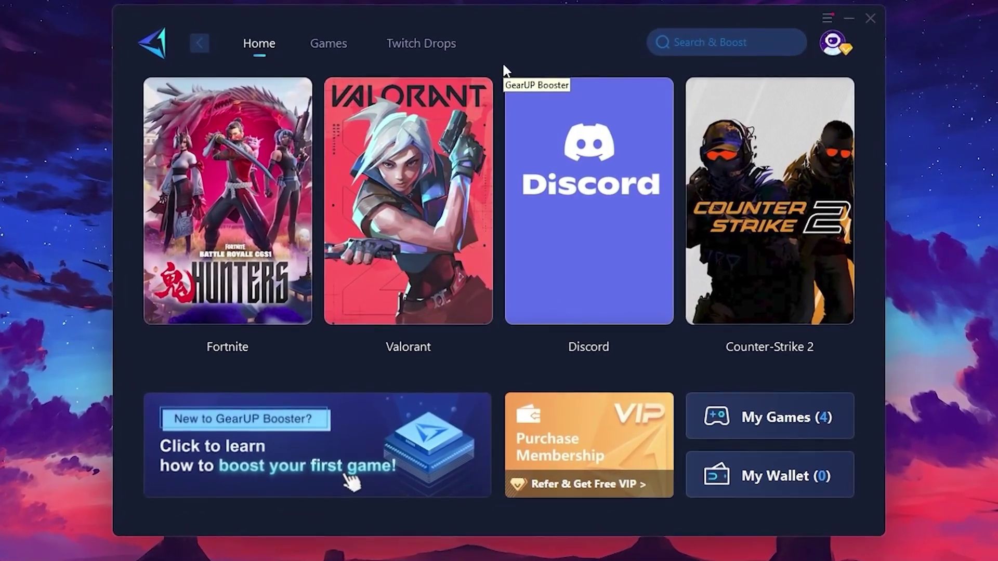
click(836, 52)
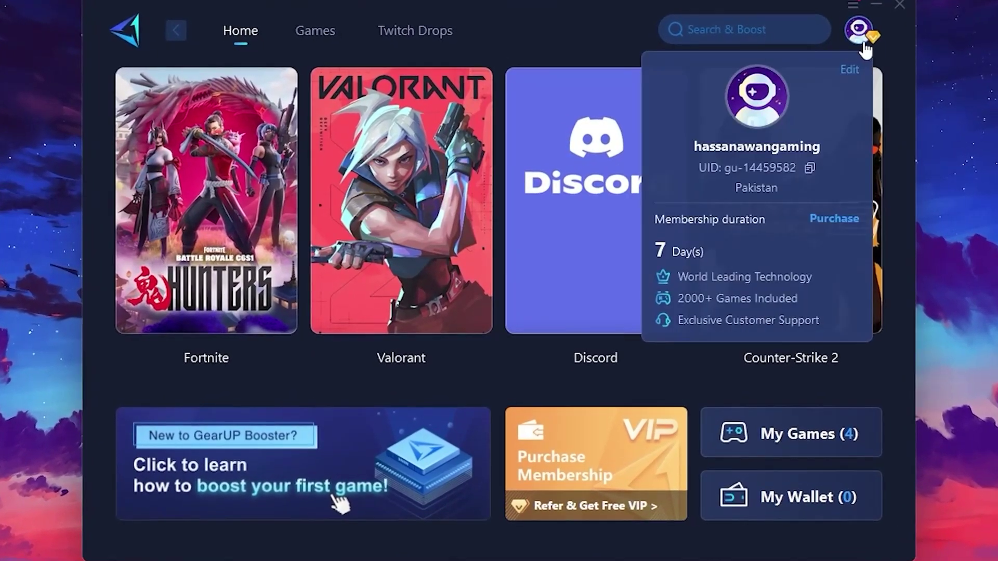
mouse_move(863, 36)
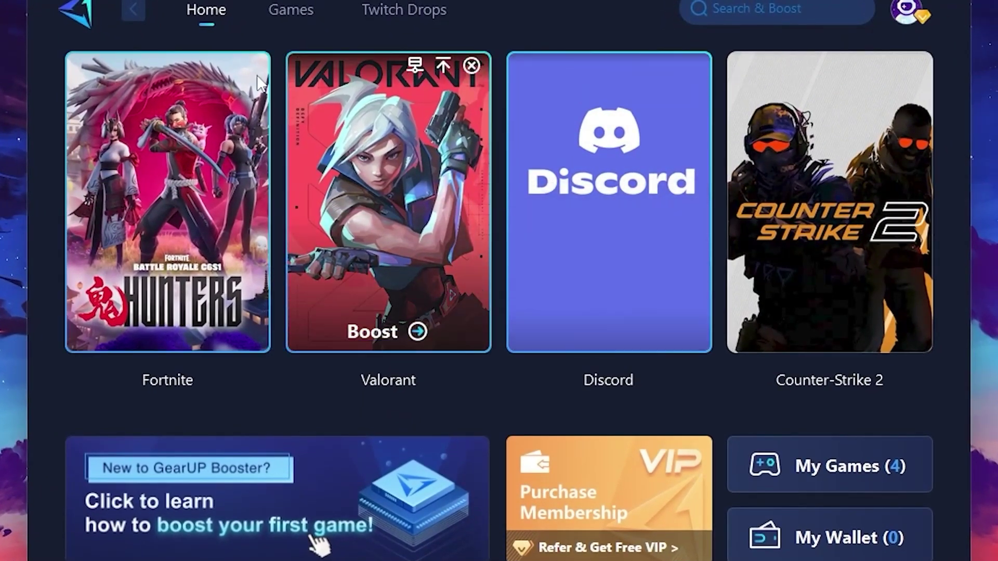
mouse_move(847, 177)
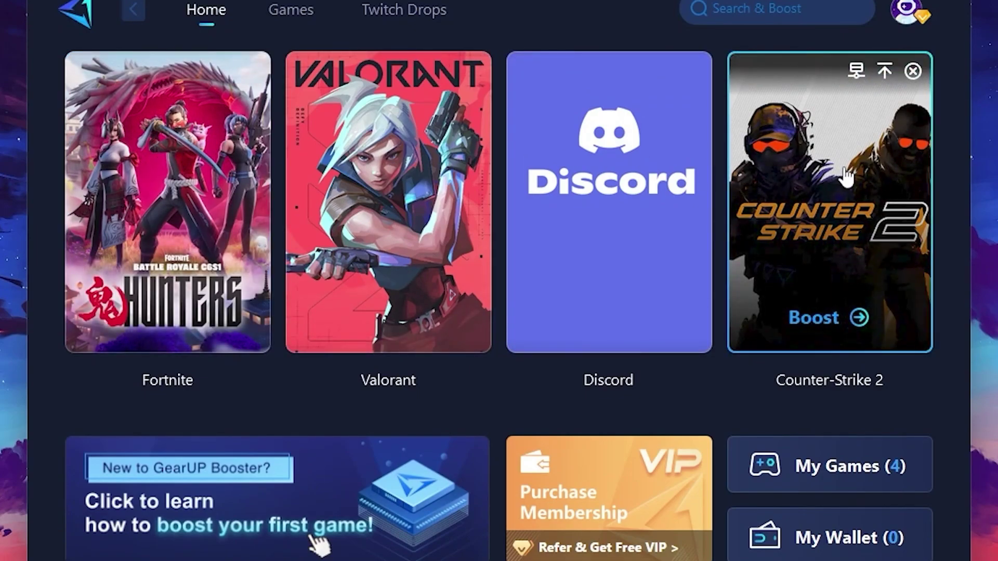
click(280, 16)
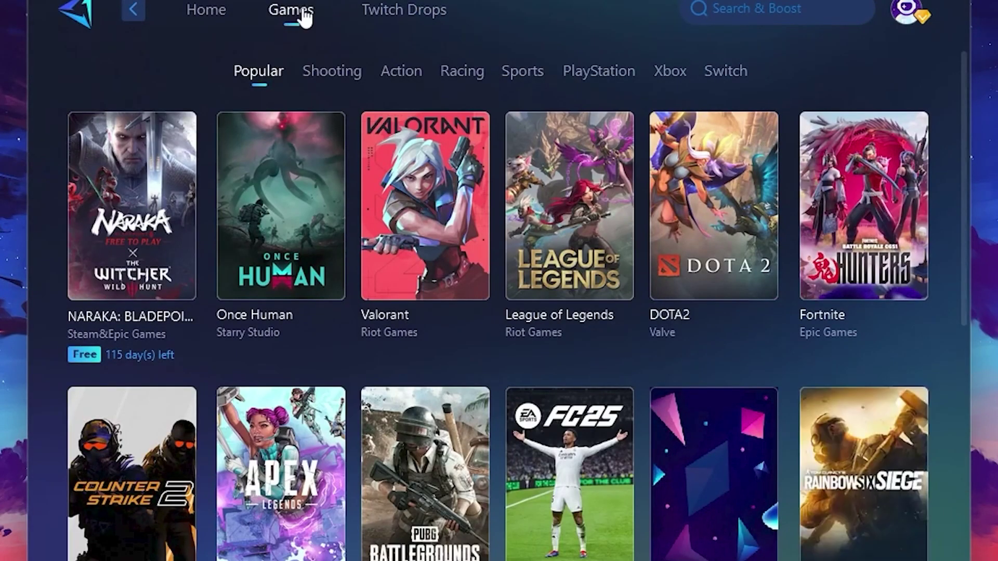
mouse_move(751, 167)
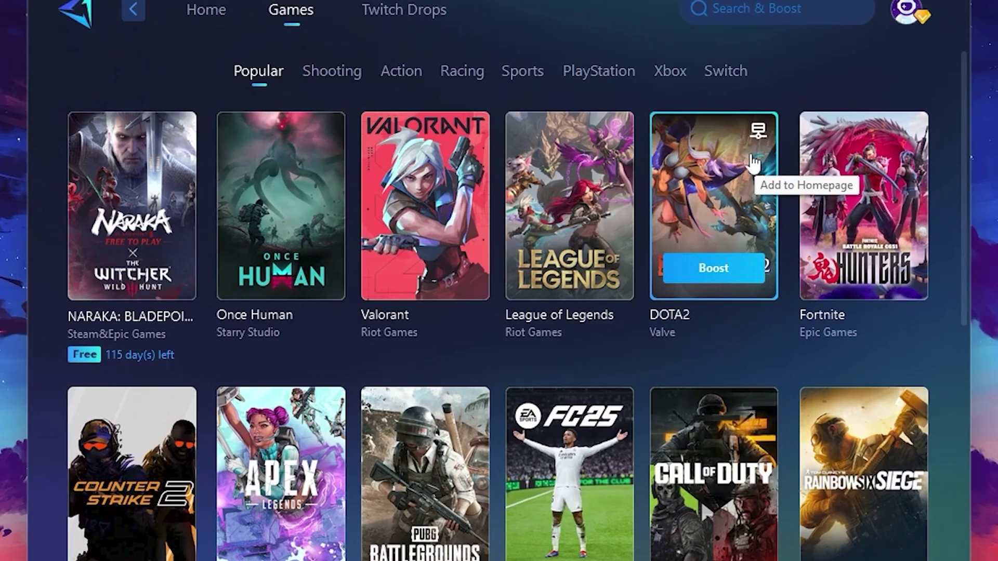
Boost Fortnite from the Home page and review server regions, keeping Middle East.
click(208, 16)
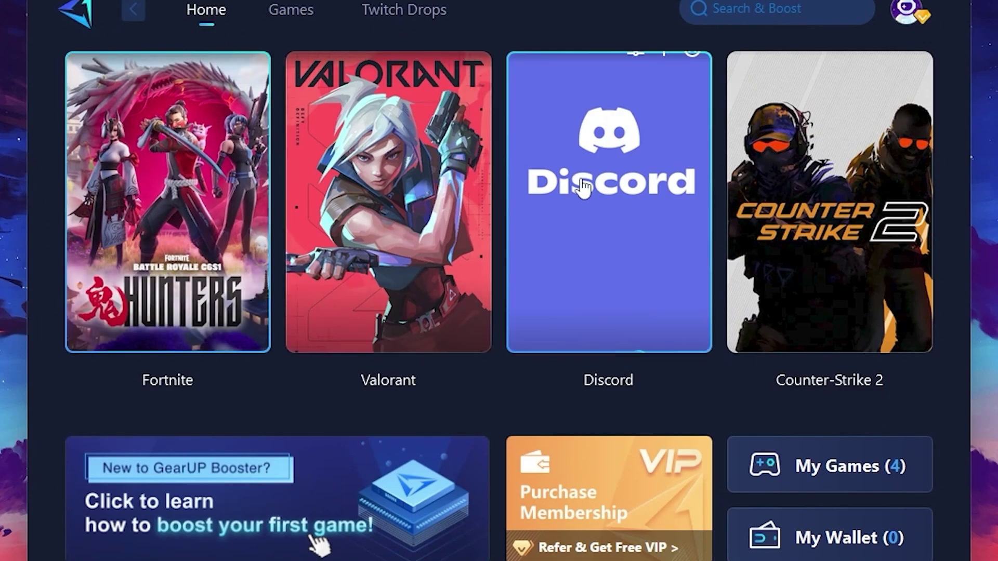
mouse_move(197, 185)
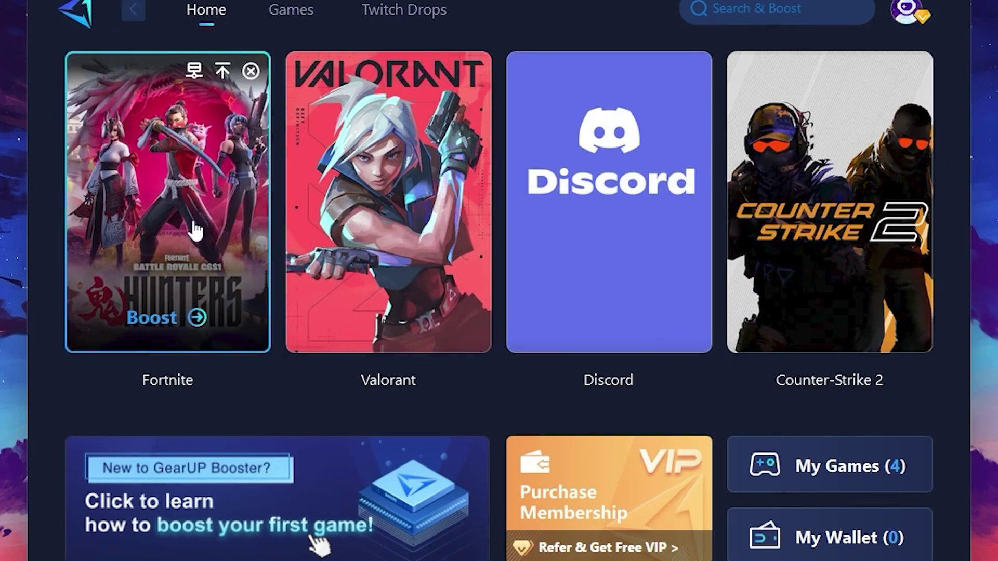
click(155, 320)
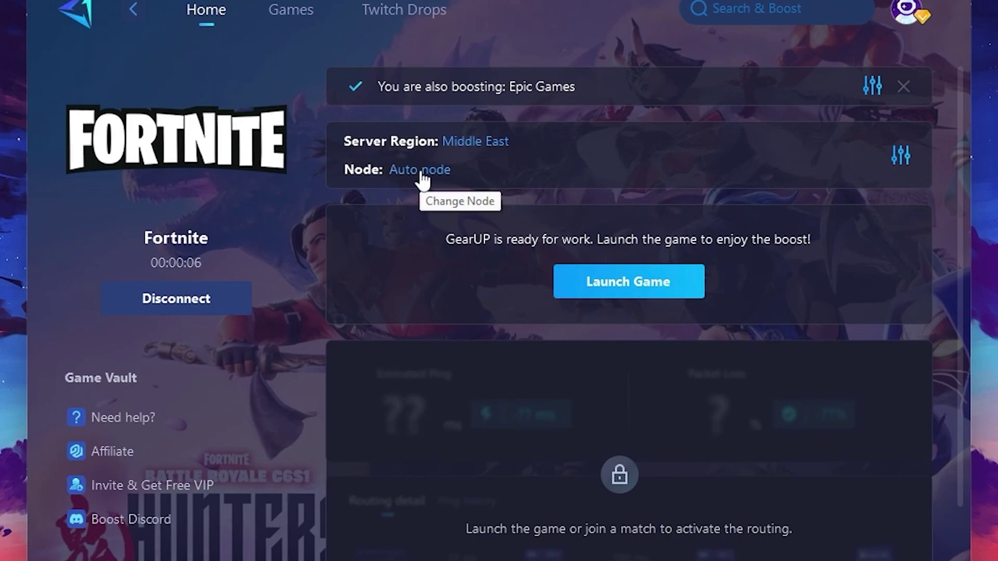
click(480, 141)
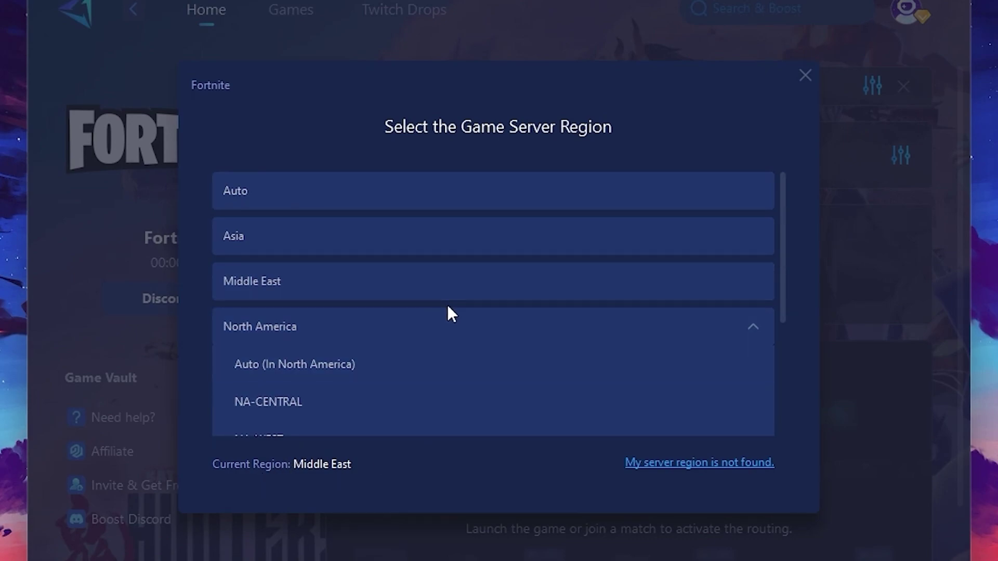
scroll(374, 286, down, 1)
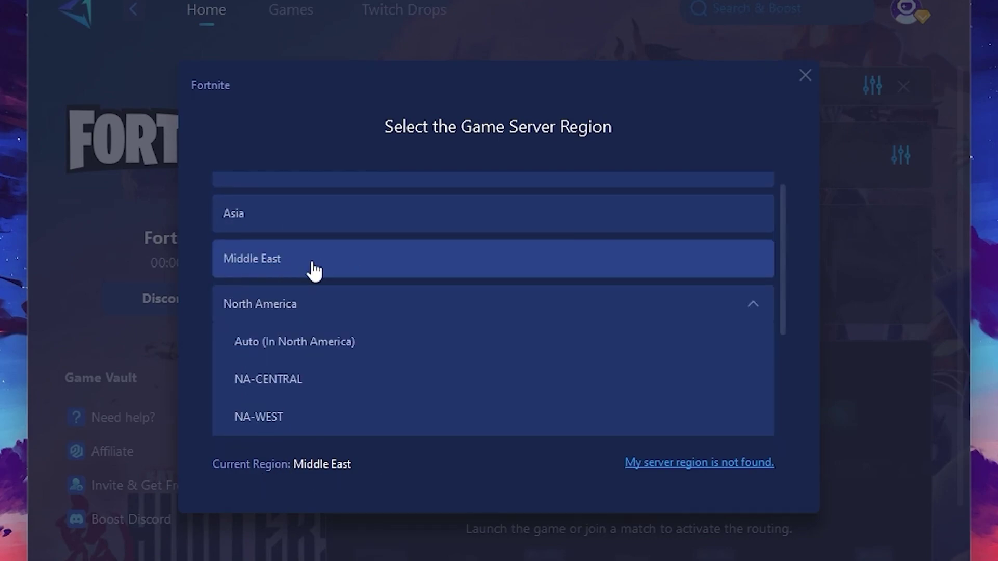
click(806, 75)
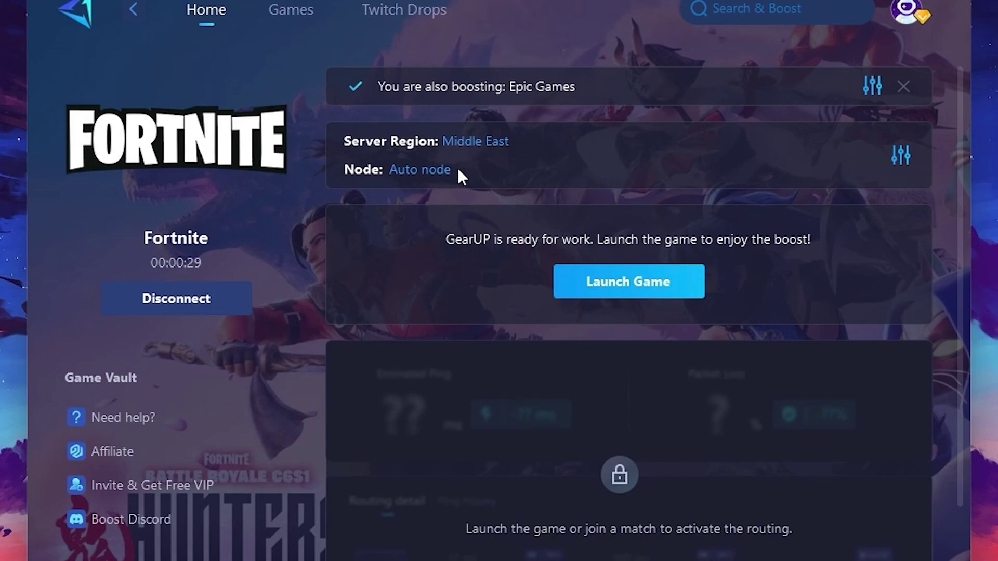
Scroll through Fortnite's Dubai server nodes and their pings, keeping Auto node selected.
click(412, 172)
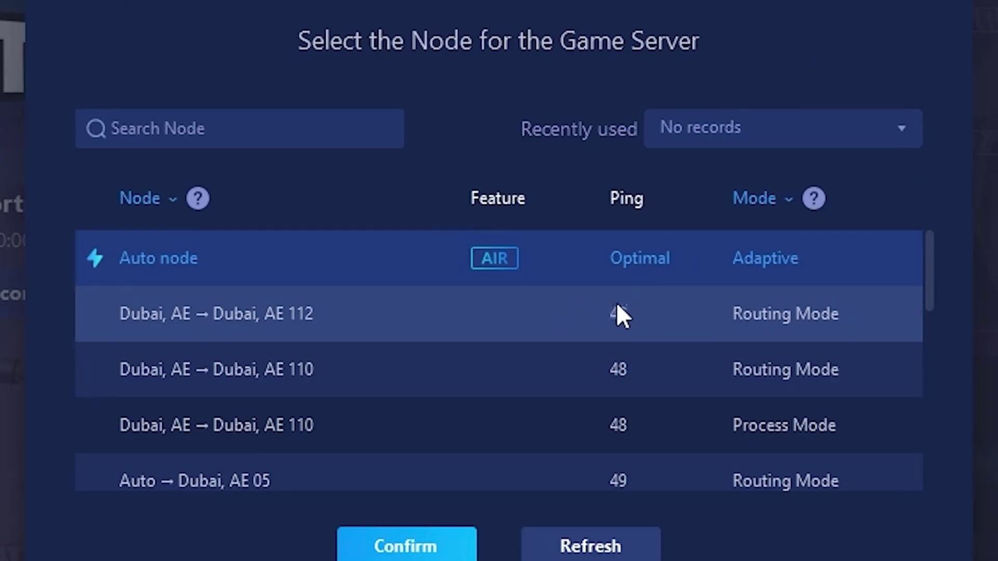
scroll(706, 335, down, 2)
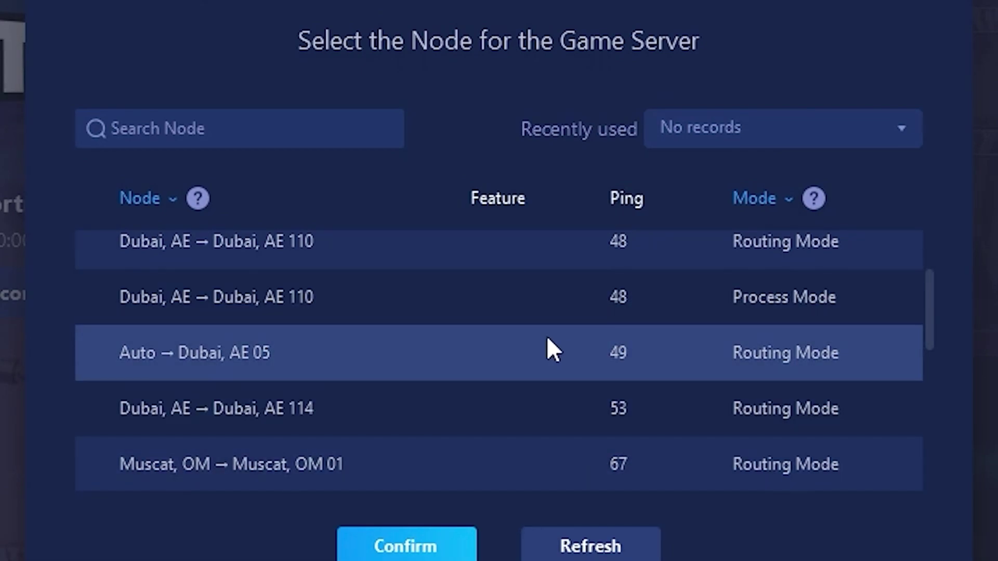
scroll(711, 372, up, 2)
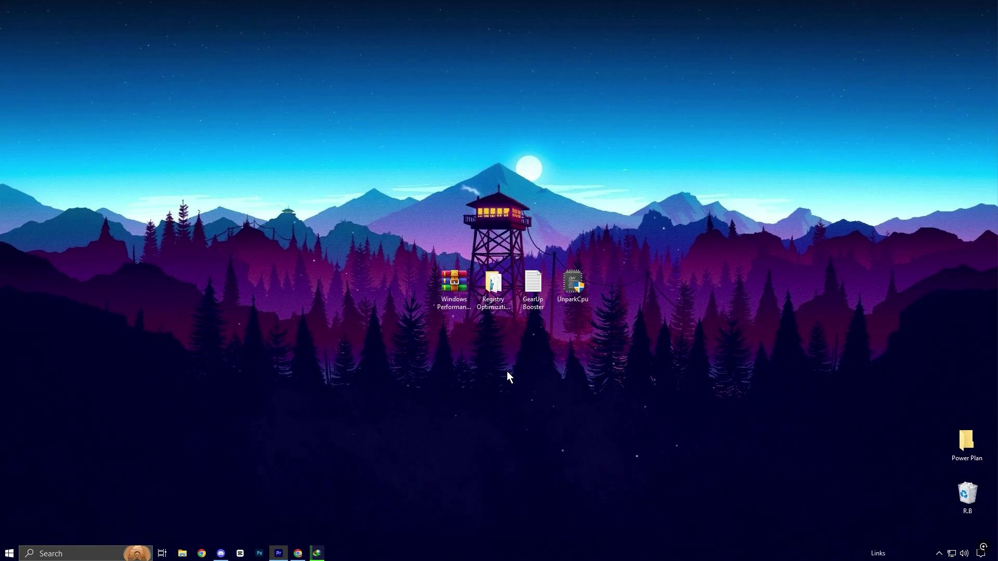
Open Task Manager from the taskbar and select EpicGamesLauncher in the Startup apps list.
right_click(656, 554)
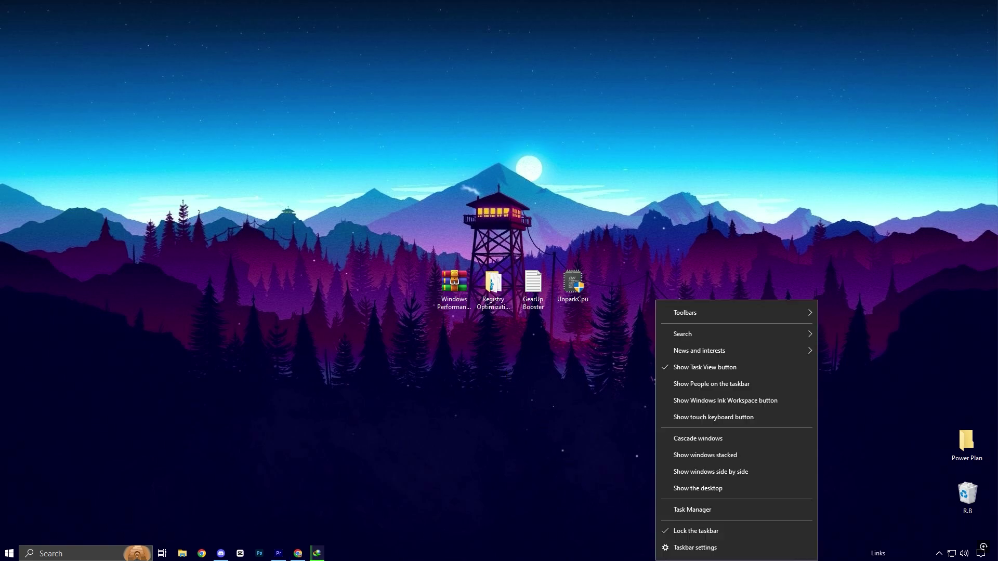
click(676, 506)
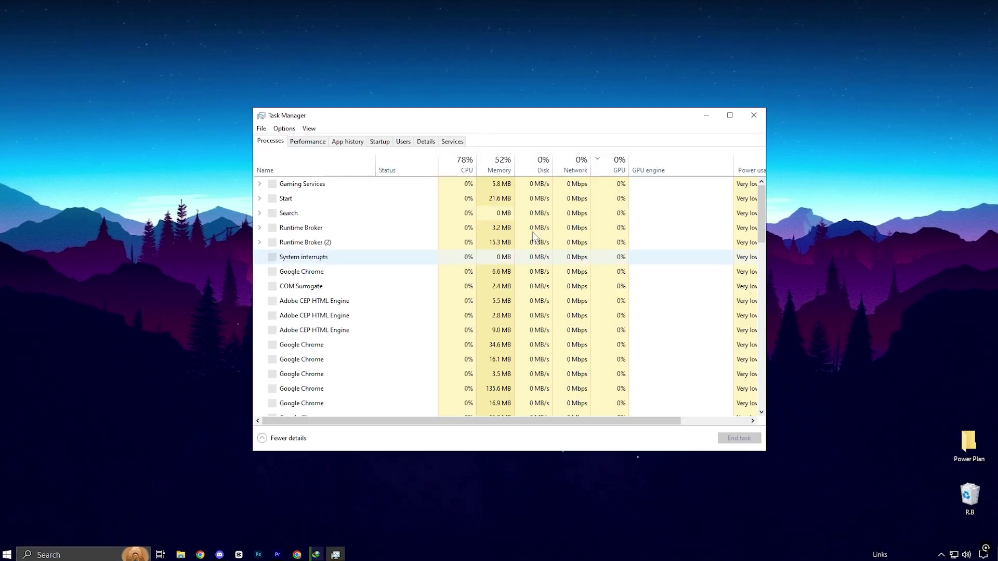
click(379, 141)
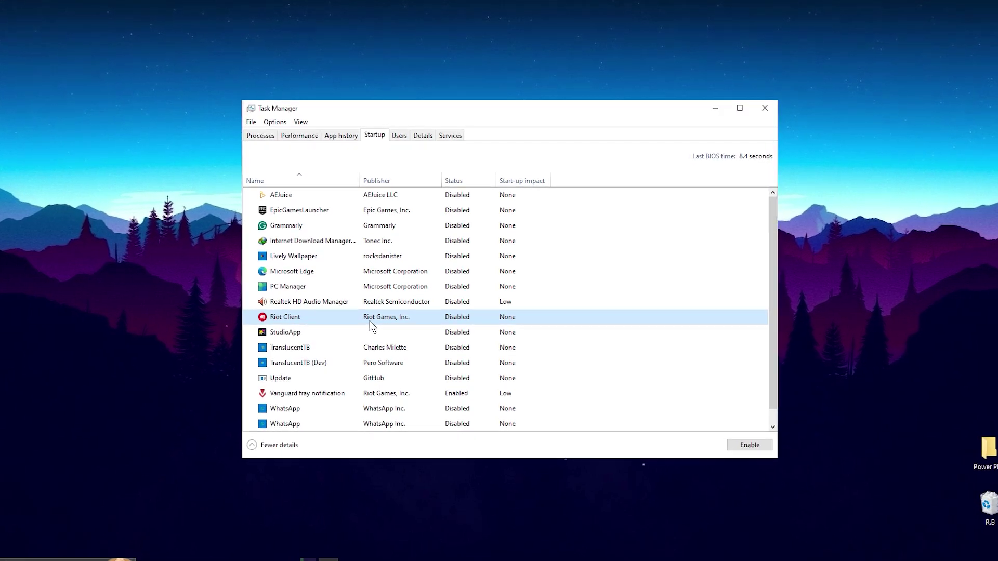
click(398, 210)
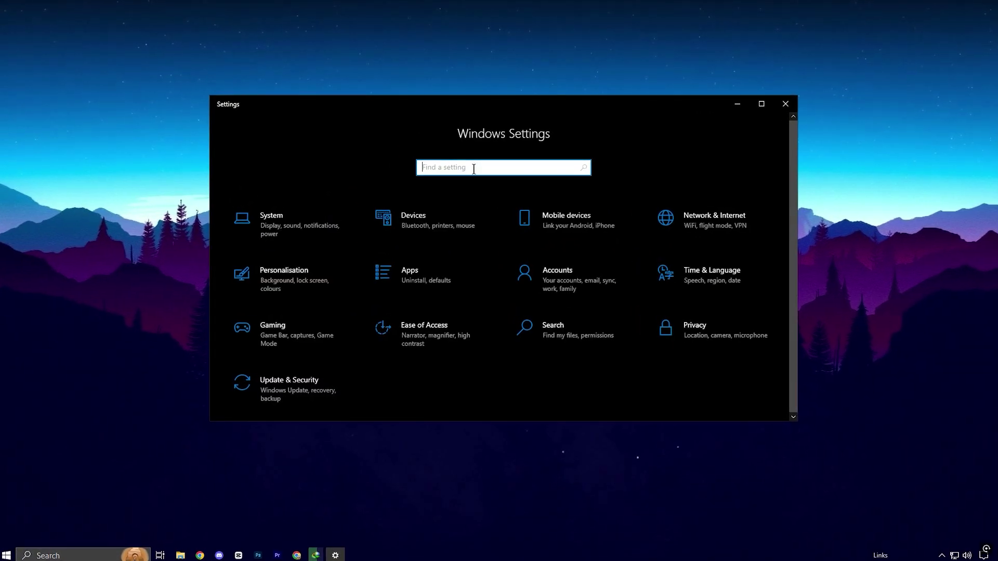
Search 'backgrou' in Settings and scroll the Background apps toggles, confirming every app is Off.
text(backgrou)
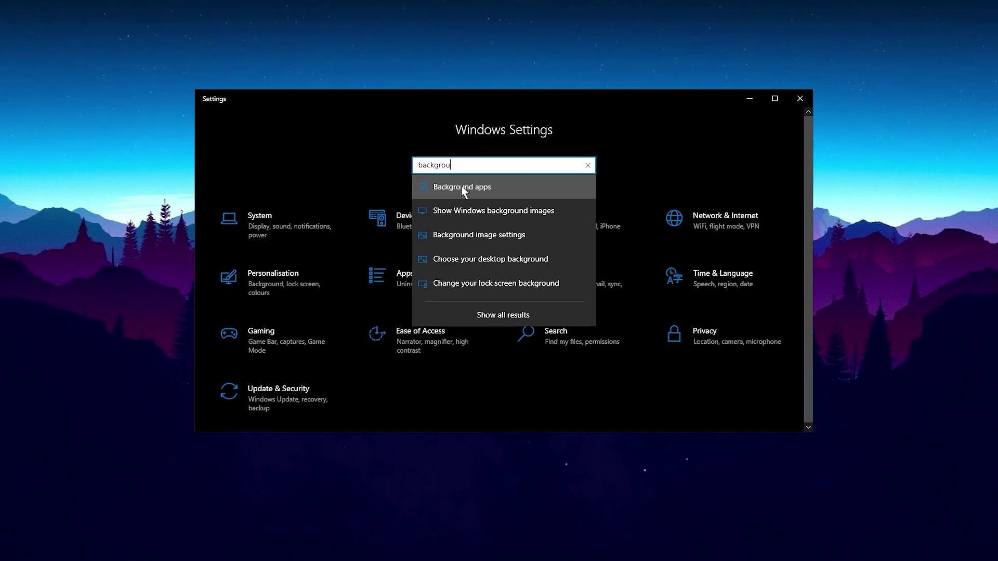
click(462, 186)
scroll(434, 244, down, 5)
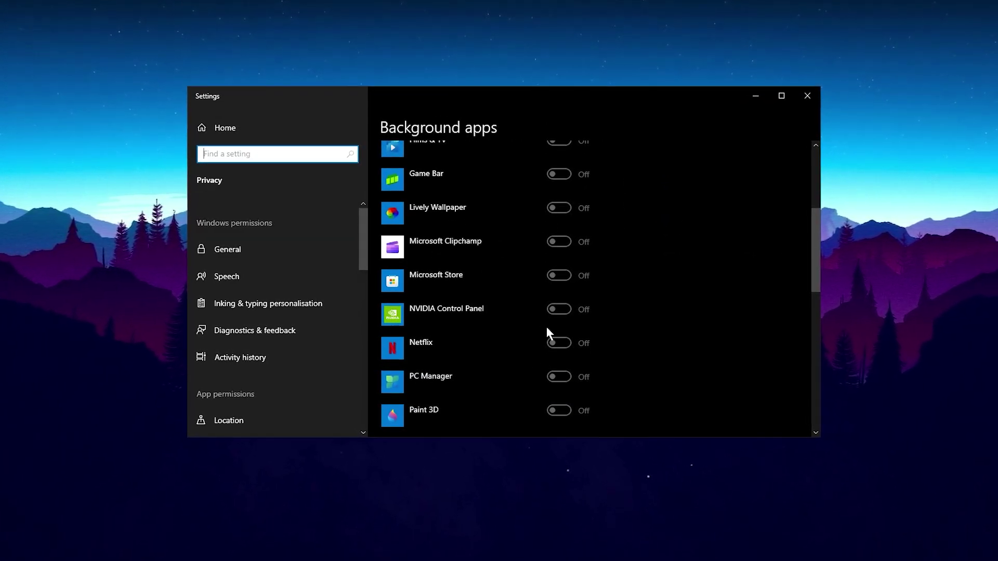
scroll(541, 364, down, 5)
scroll(537, 390, up, 10)
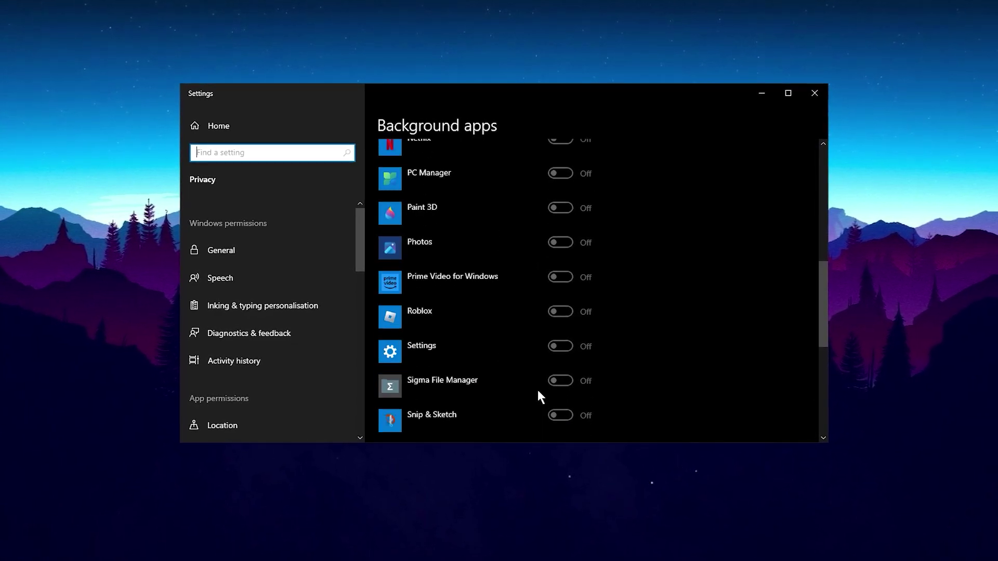
scroll(537, 334, down, 3)
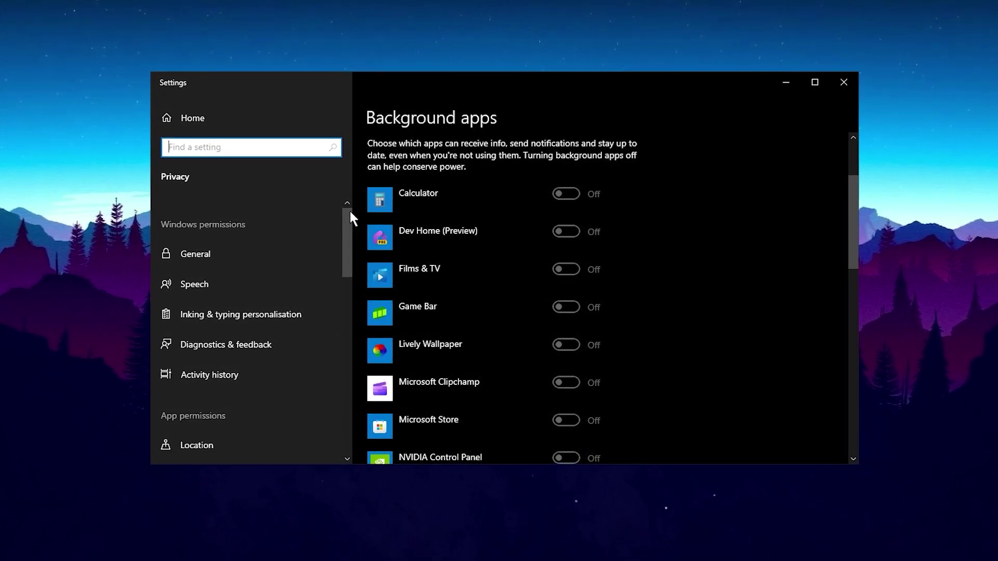
Search 'game' in Settings, confirm Game Mode is On, then view Game Bar turned Off.
text(game)
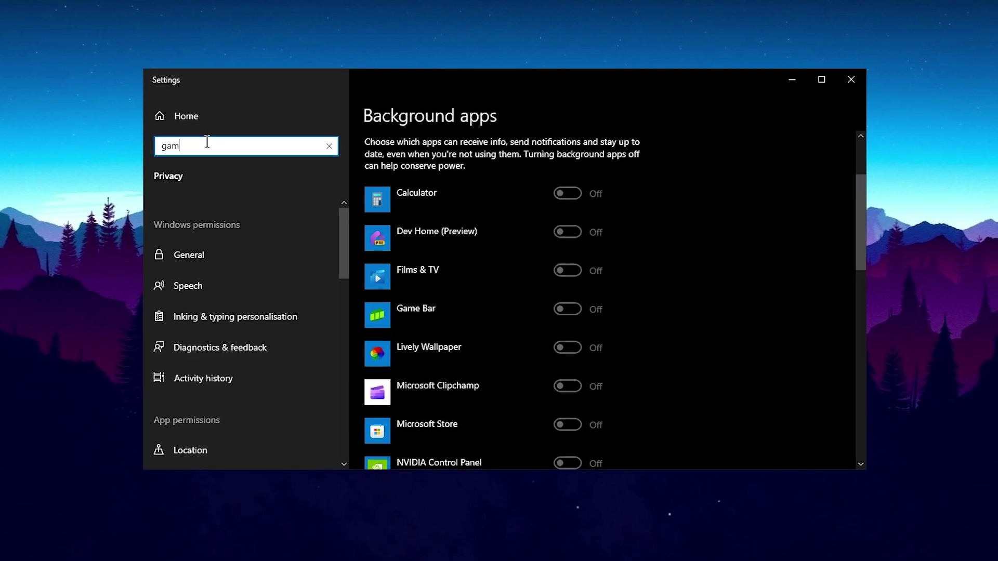
click(180, 166)
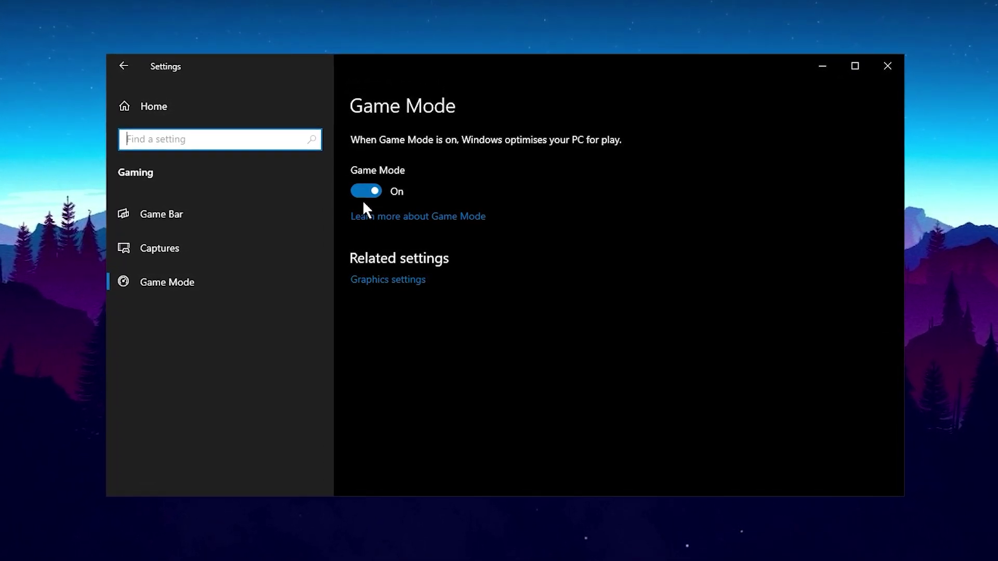
click(221, 210)
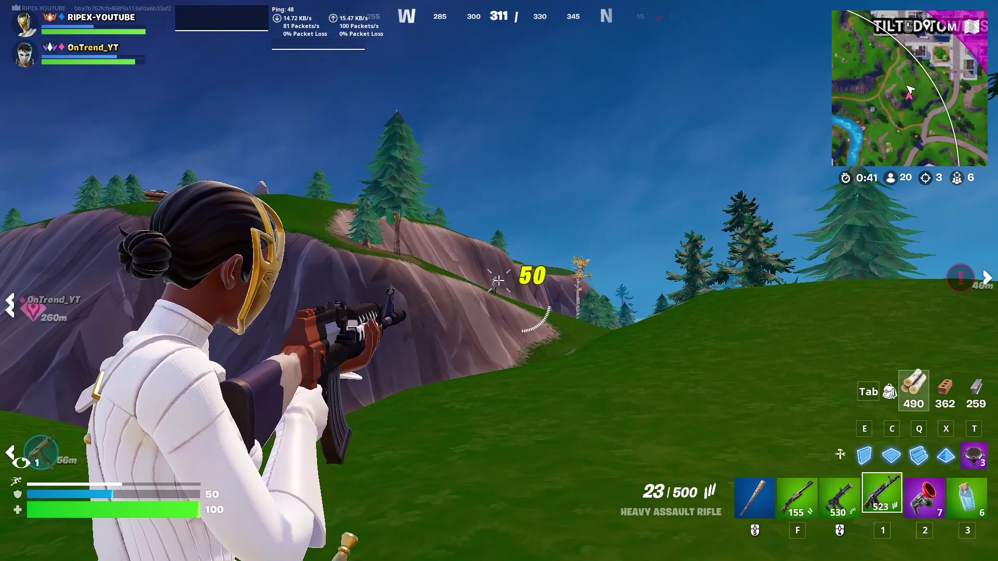
Fire the heavy assault rifle to eliminate the knocked-down opponent, then reload.
click(498, 280)
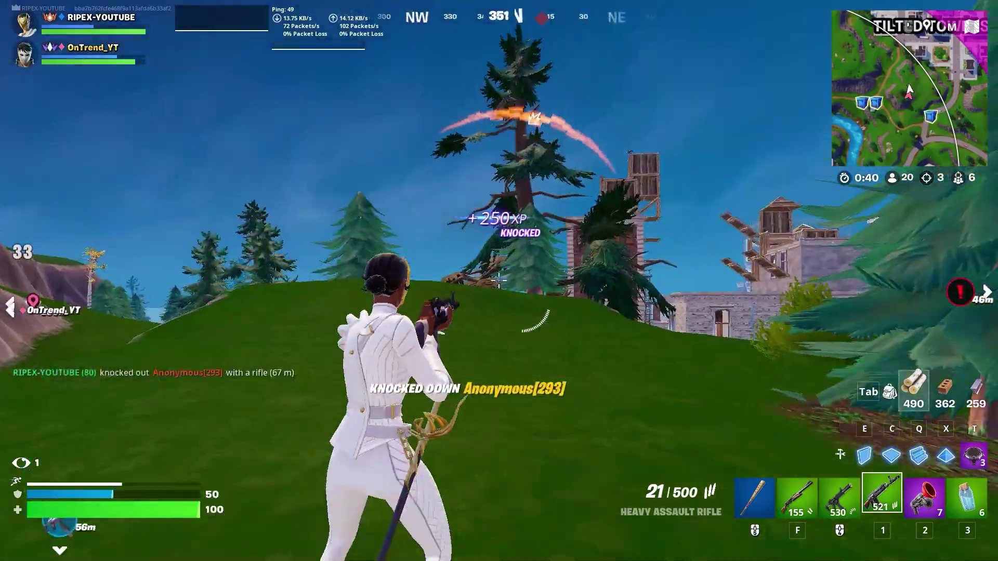
key(w)
right_click(498, 280)
click(499, 280)
click(498, 281)
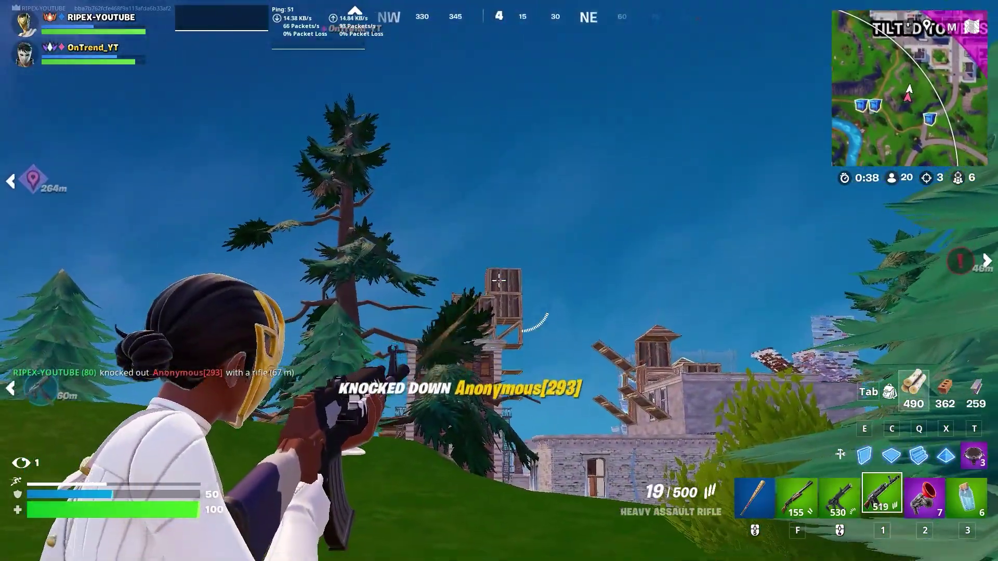
click(499, 281)
click(499, 280)
click(499, 281)
click(498, 281)
Build wooden walls, a ramp and a cone into a box and jump onto it.
click(499, 280)
click(498, 281)
click(499, 281)
key(w)
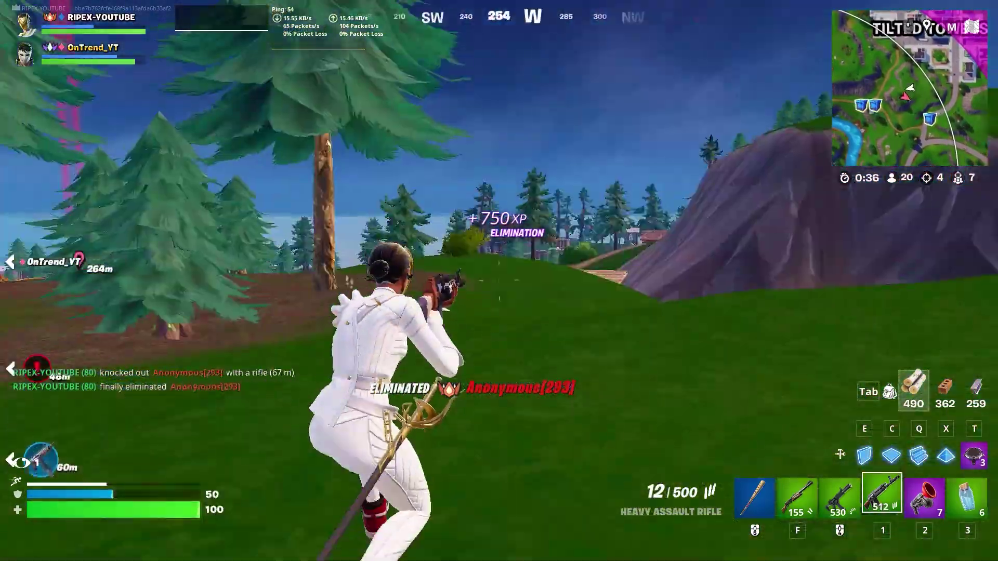
key(r)
key(e)
click(498, 281)
key(f)
key(q)
click(499, 280)
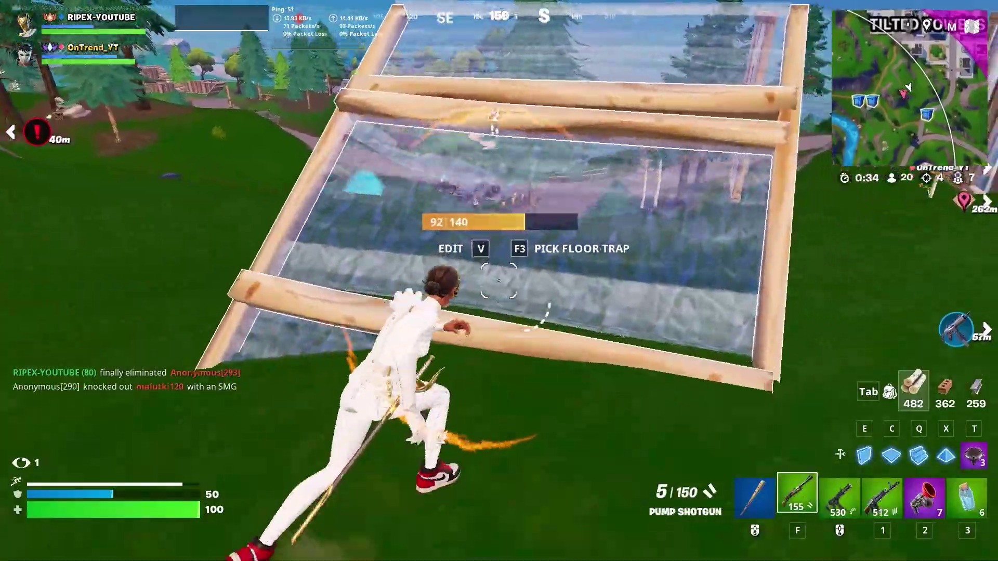
key(space)
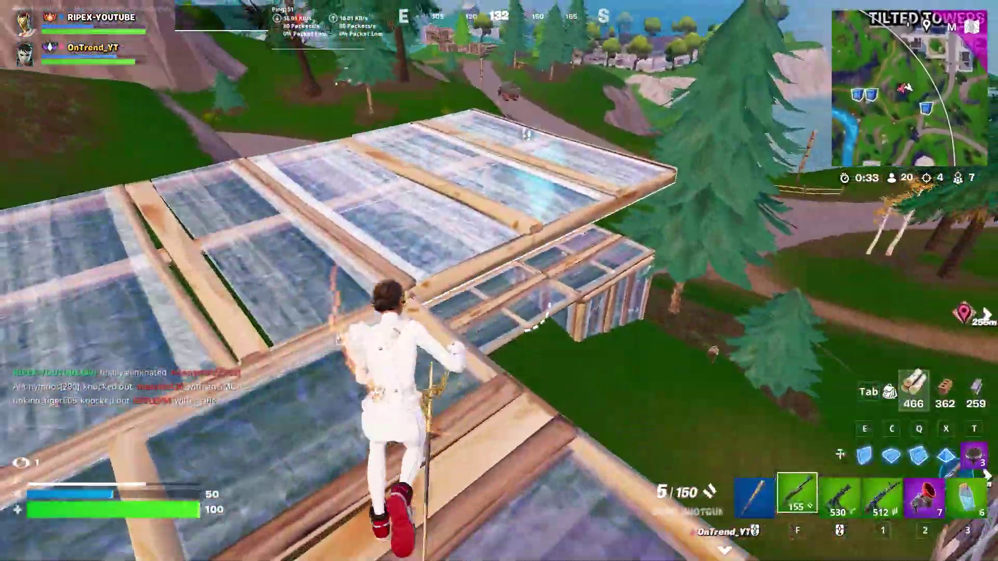
key(e)
click(498, 280)
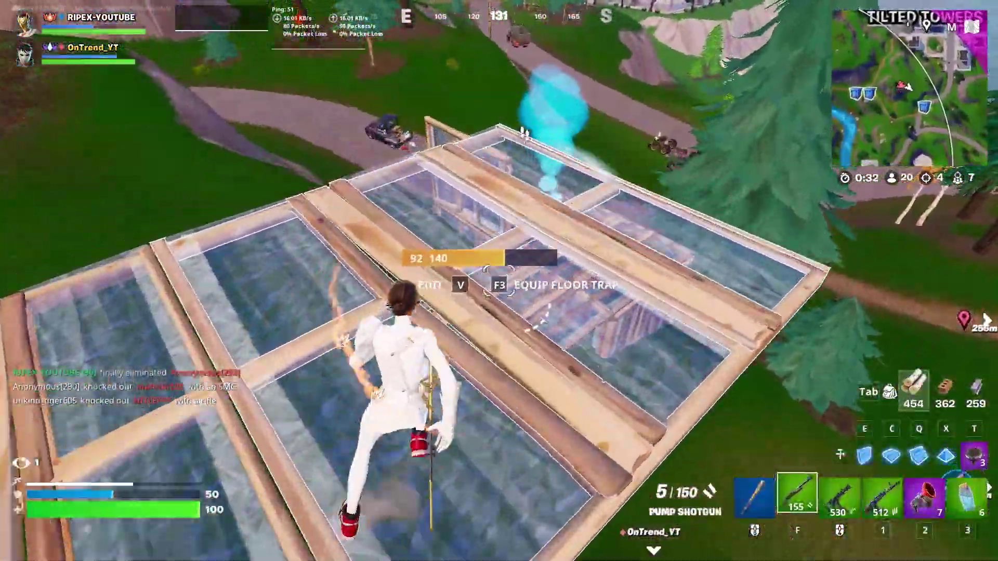
click(499, 280)
key(x)
click(499, 281)
key(f)
key(space)
key(c)
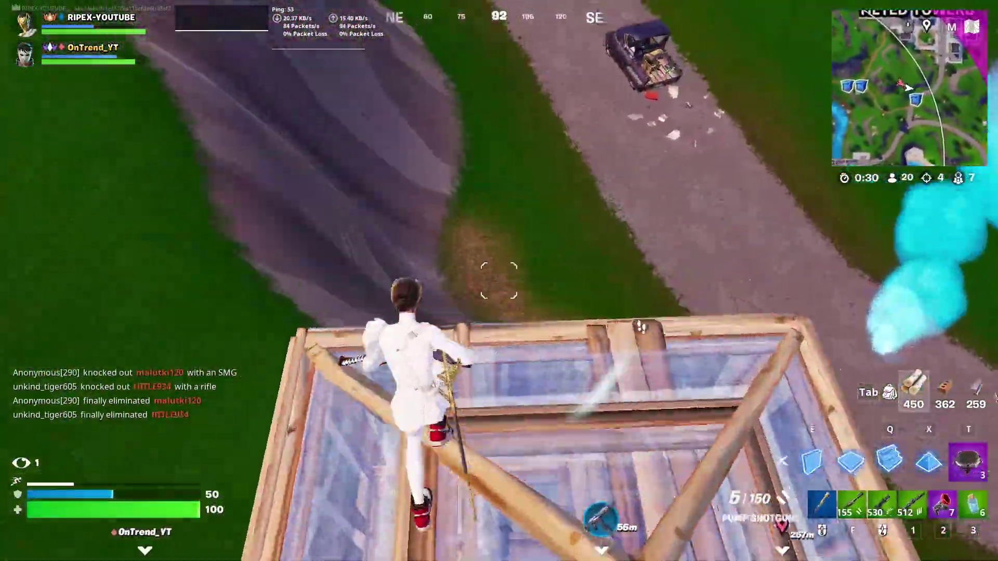